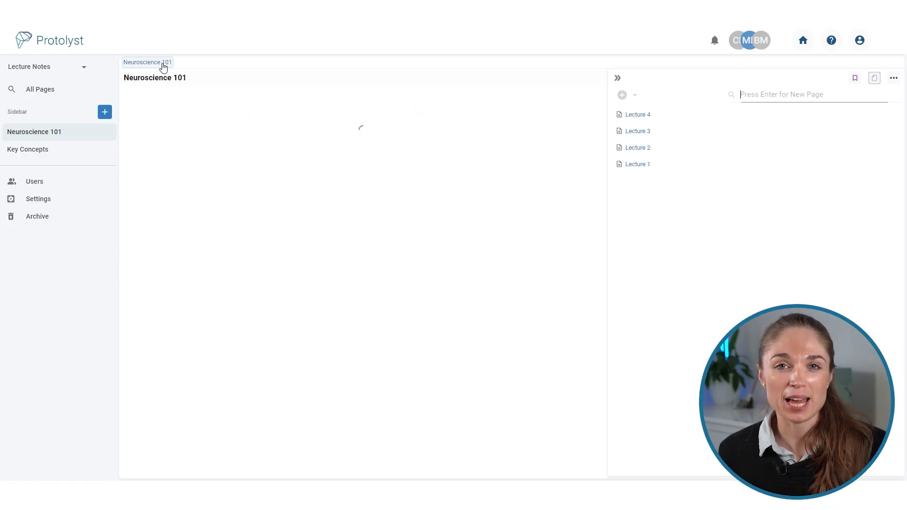
{"action": "left_click", "coordinate": [39, 149]}
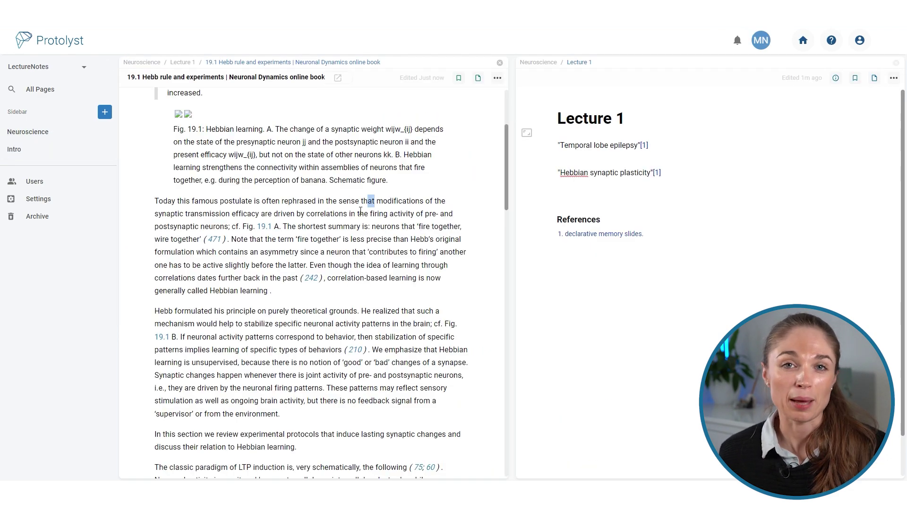
{"action": "left_click_drag", "start_coordinate": [375, 201], "coordinate": [569, 197]}
{"action": "left_click", "coordinate": [718, 203]}
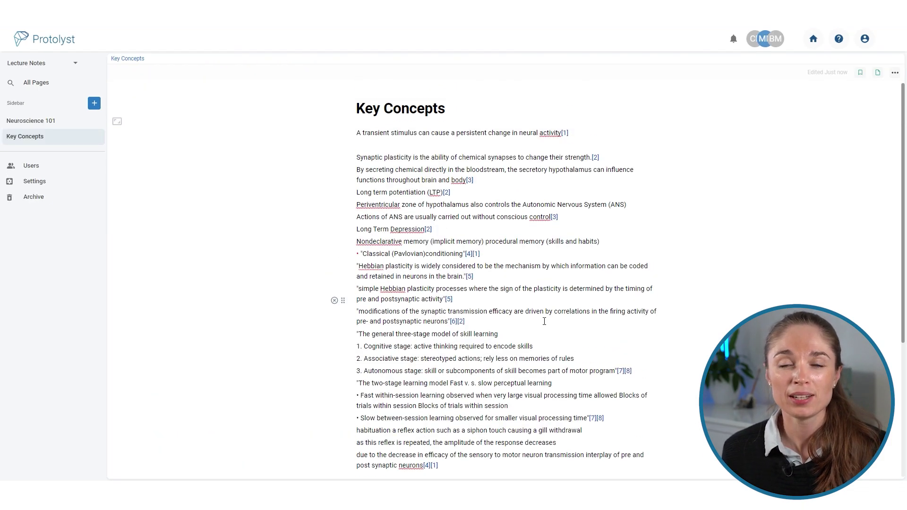
{"action": "left_click", "coordinate": [477, 254]}
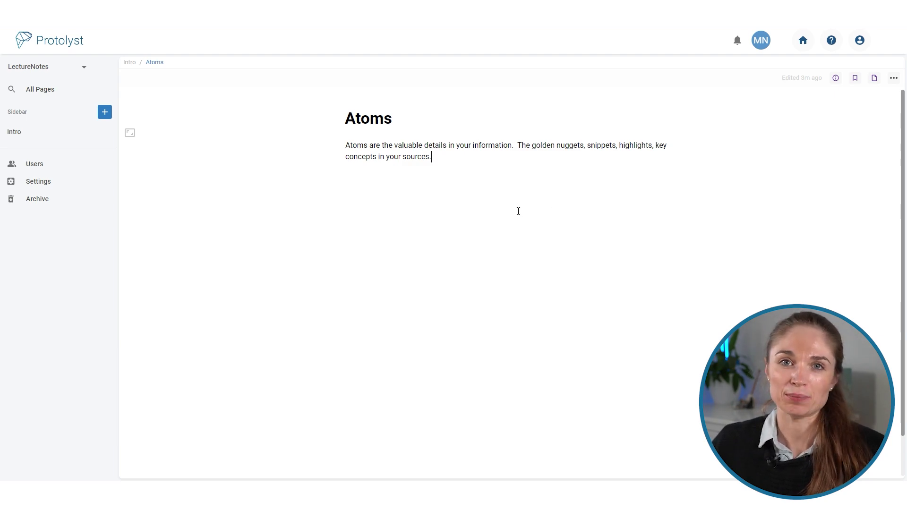
- Capture the sentence "Atoms are the valuable details in your information." on the Atoms page as an atom
{"action": "left_click_drag", "start_coordinate": [345, 145], "coordinate": [517, 146]}
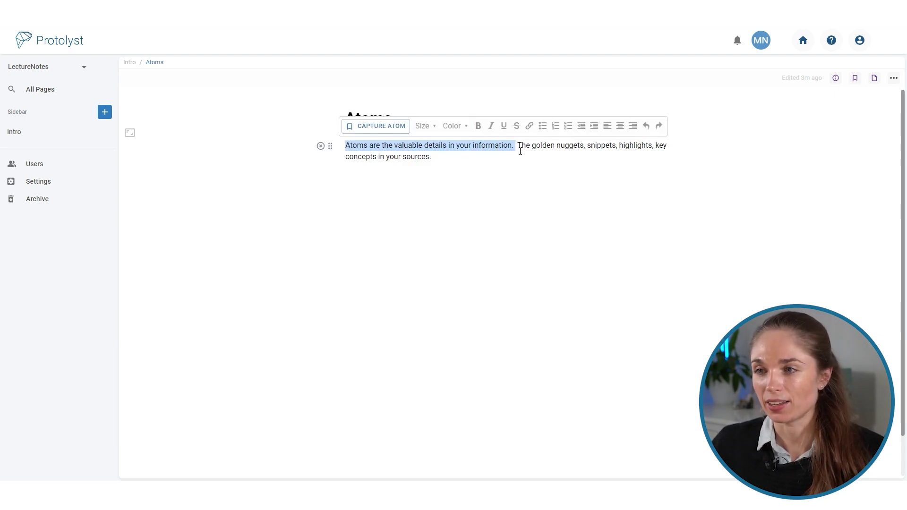
{"action": "left_click", "coordinate": [373, 127]}
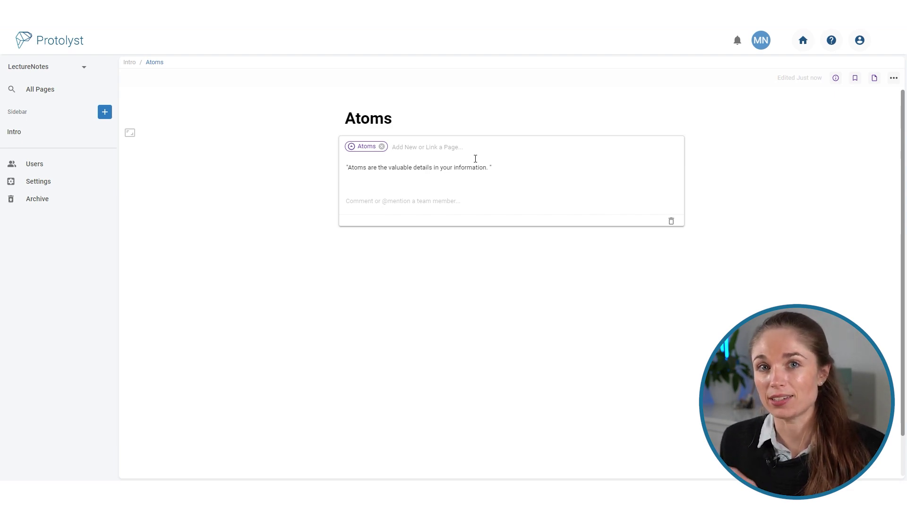
{"action": "key", "text": "Escape"}
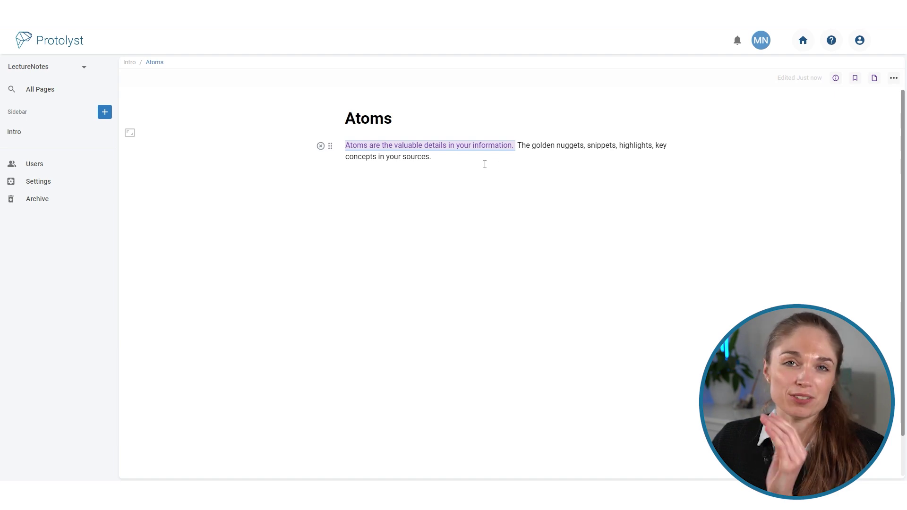
- View the captured atom in the page's atom list and in the Intro table
{"action": "left_click", "coordinate": [855, 79]}
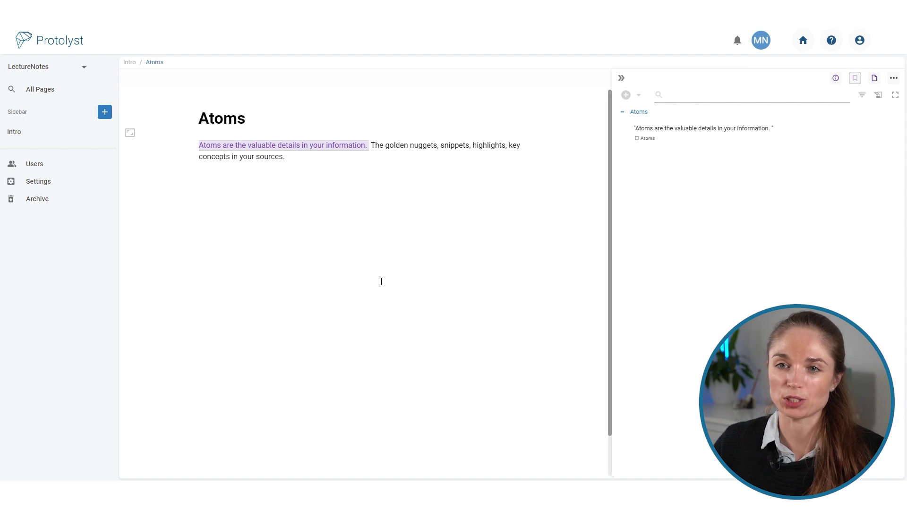
{"action": "left_click", "coordinate": [70, 134]}
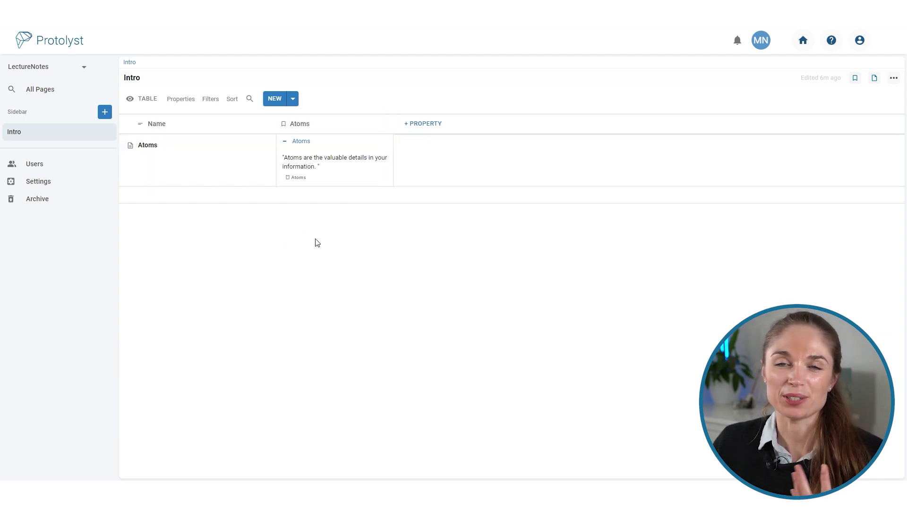
- Create a new table page titled Neuroscience and name its first row Lecture 1
{"action": "left_click", "coordinate": [105, 112]}
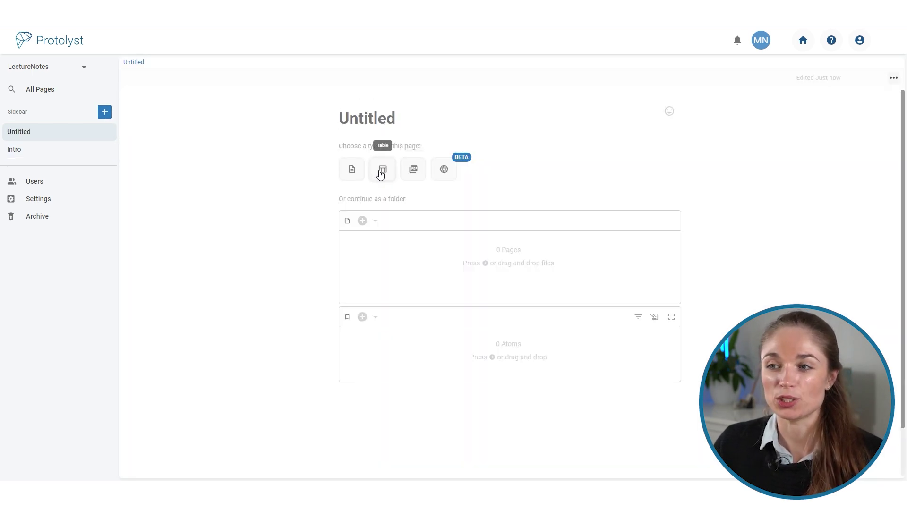
{"action": "left_click", "coordinate": [378, 171]}
{"action": "left_click", "coordinate": [142, 87]}
{"action": "type", "text": "Neuroscience"}
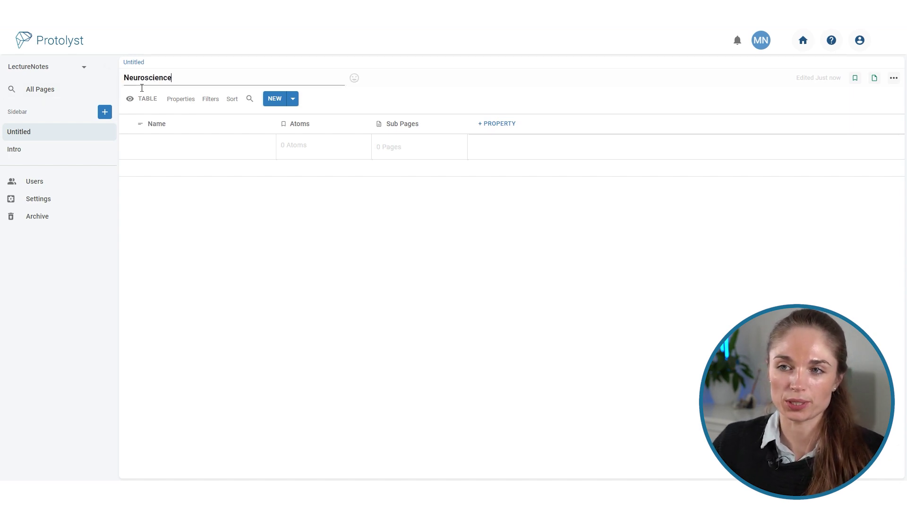
{"action": "key", "text": "Return"}
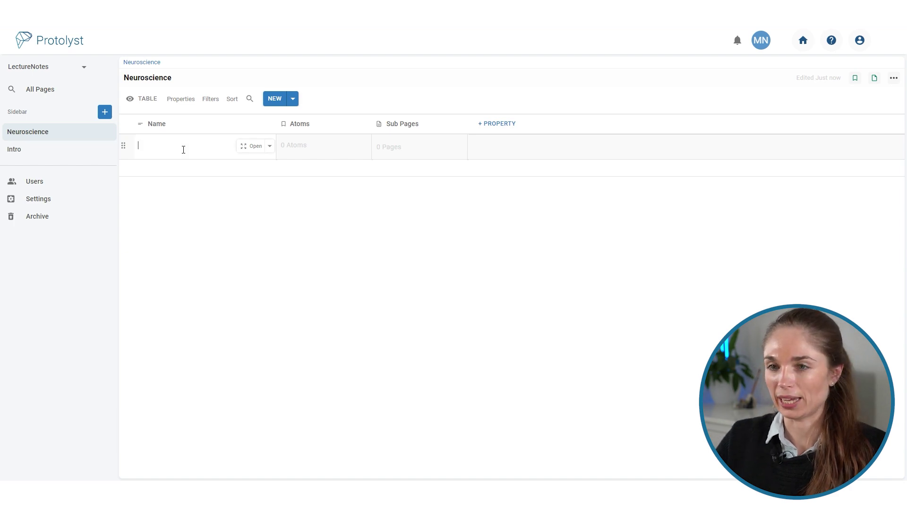
{"action": "type", "text": "Lecture 1"}
{"action": "key", "text": "Return"}
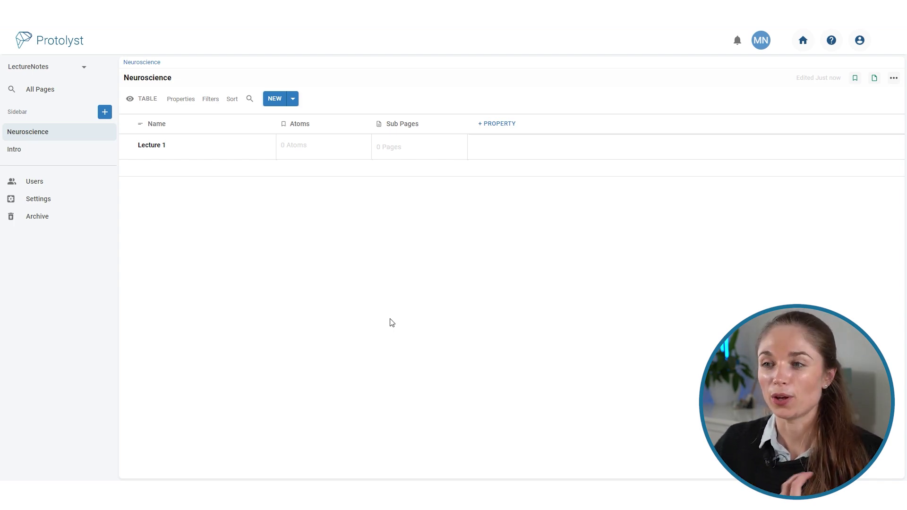
- Rename the Sub Pages property of the Neuroscience table to Additional Resources
{"action": "left_click", "coordinate": [427, 133]}
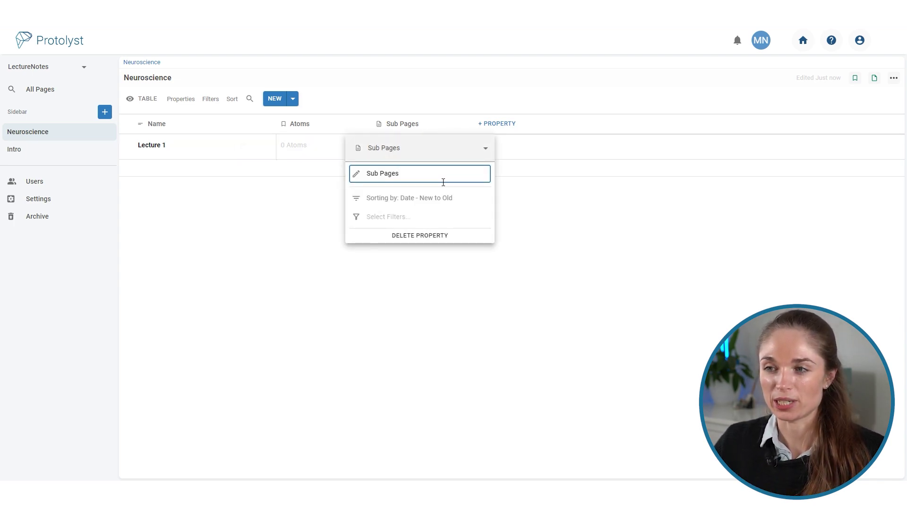
{"action": "triple_click", "coordinate": [372, 173]}
{"action": "type", "text": "A"}
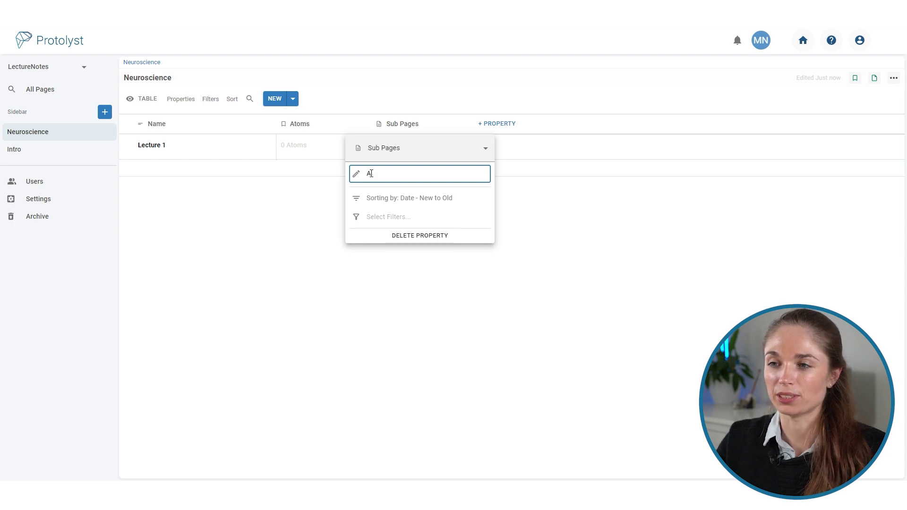
{"action": "type", "text": "dditional Resource"}
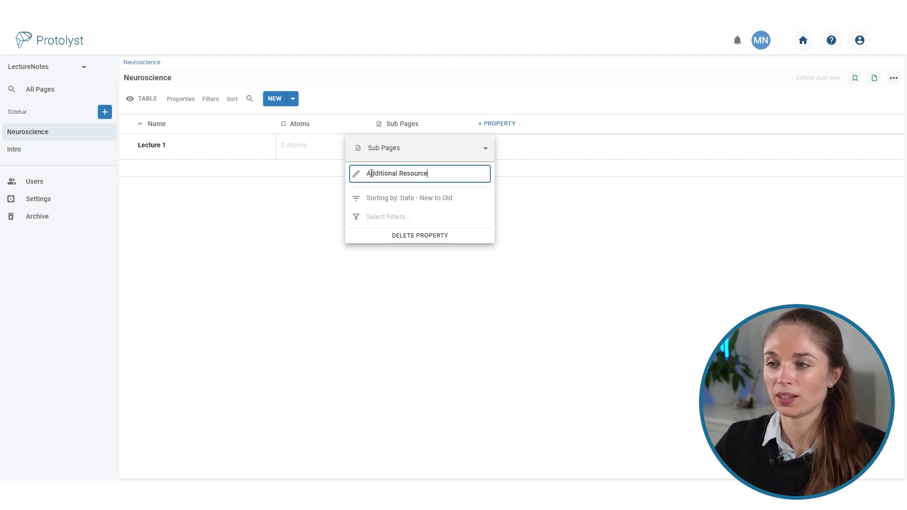
{"action": "type", "text": "s"}
{"action": "key", "text": "Return"}
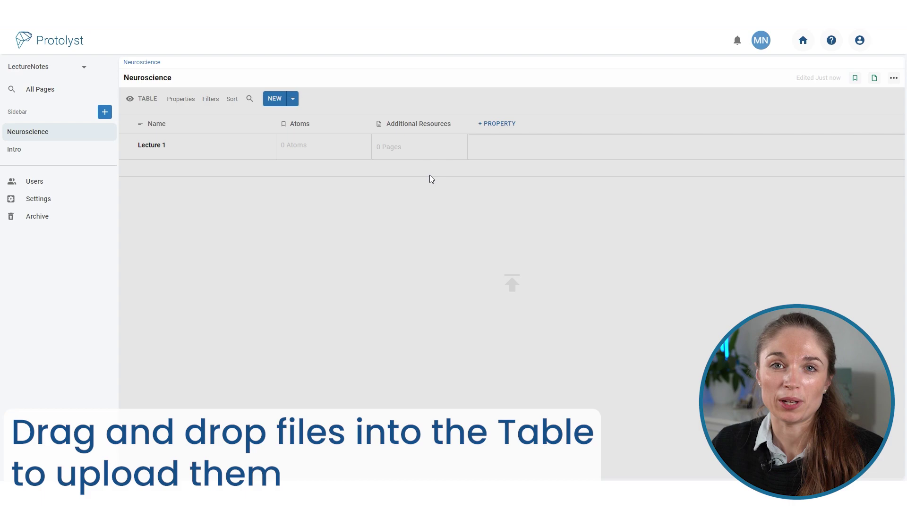
- Upload the declarative memory slides to Lecture 1's Additional Resources and set up the Lecture 1 page as a text editor
{"action": "left_click_drag", "start_coordinate": [423, 186], "coordinate": [406, 149]}
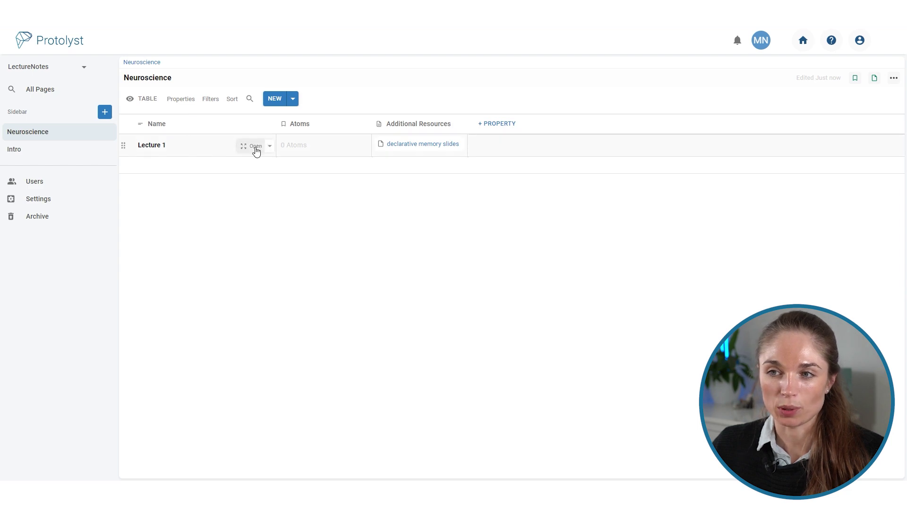
{"action": "left_click", "coordinate": [253, 148]}
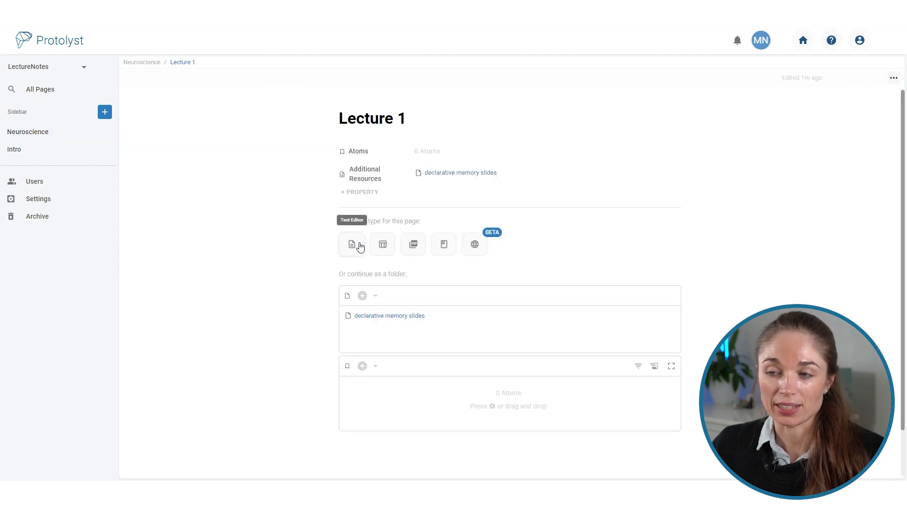
{"action": "left_click", "coordinate": [358, 245]}
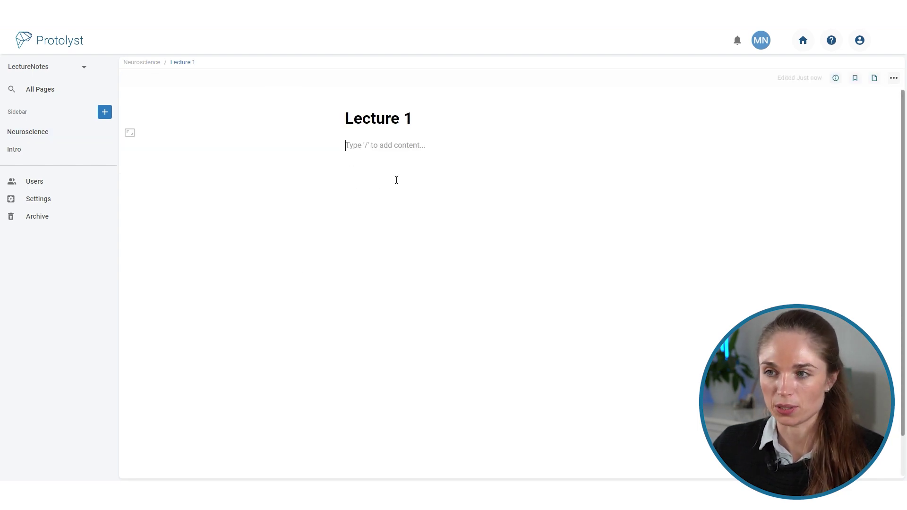
- Open the declarative memory slides in split screen beside Lecture 1 and hide the list of sub pages
{"action": "left_click", "coordinate": [879, 82]}
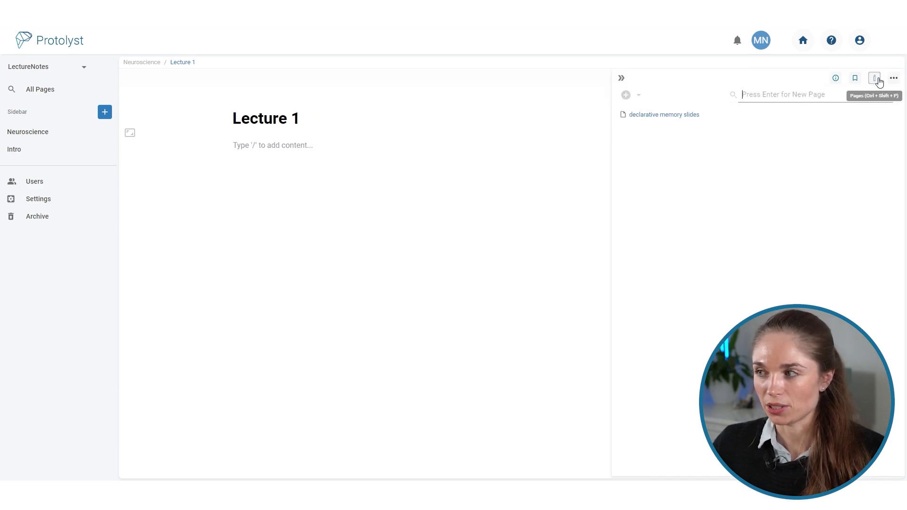
{"action": "left_click", "coordinate": [683, 118], "text": "ctrl"}
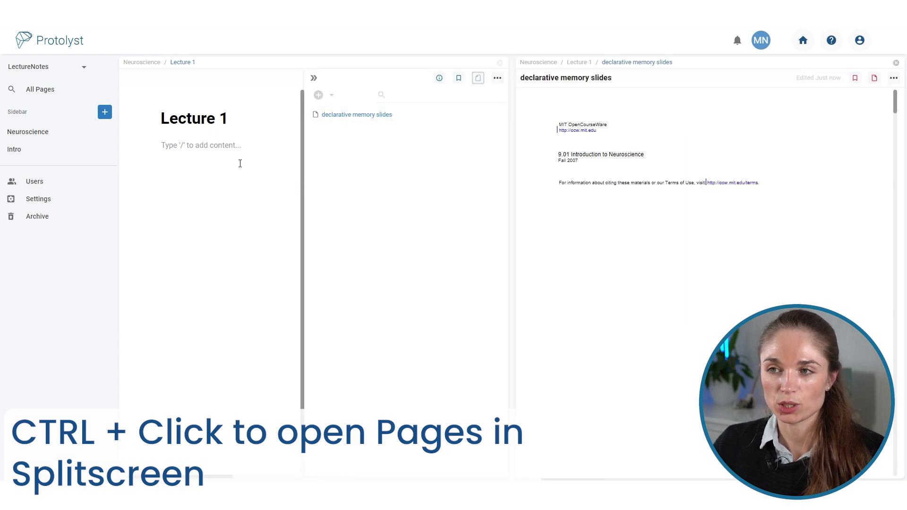
{"action": "left_click", "coordinate": [315, 79]}
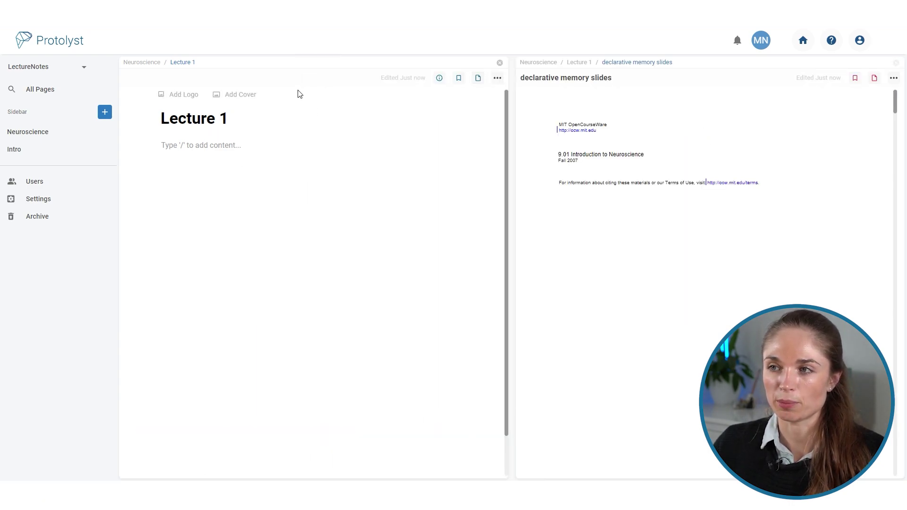
- Insert the slide heading "Temporal lobe epilepsy" into the Lecture 1 notes as a referenced quote
{"action": "scroll", "coordinate": [652, 218], "scroll_direction": "down", "scroll_amount": 5}
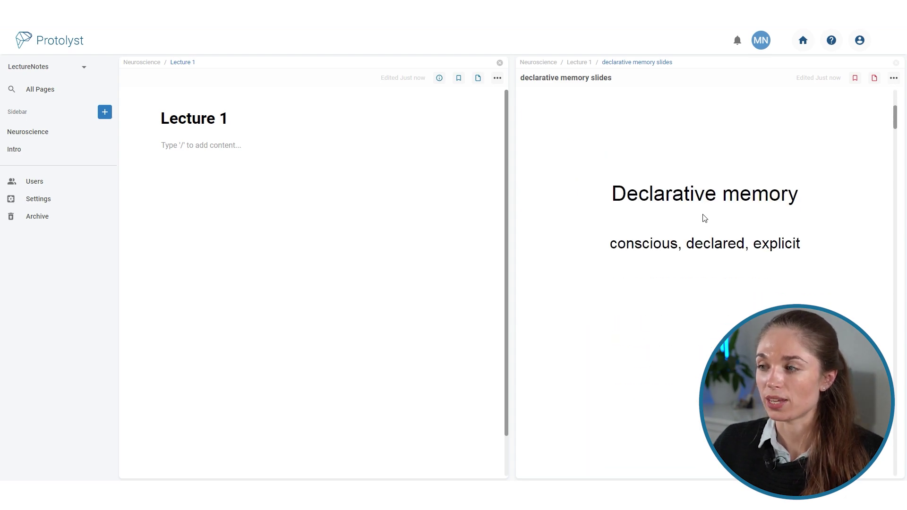
{"action": "scroll", "coordinate": [704, 218], "scroll_direction": "down", "scroll_amount": 5}
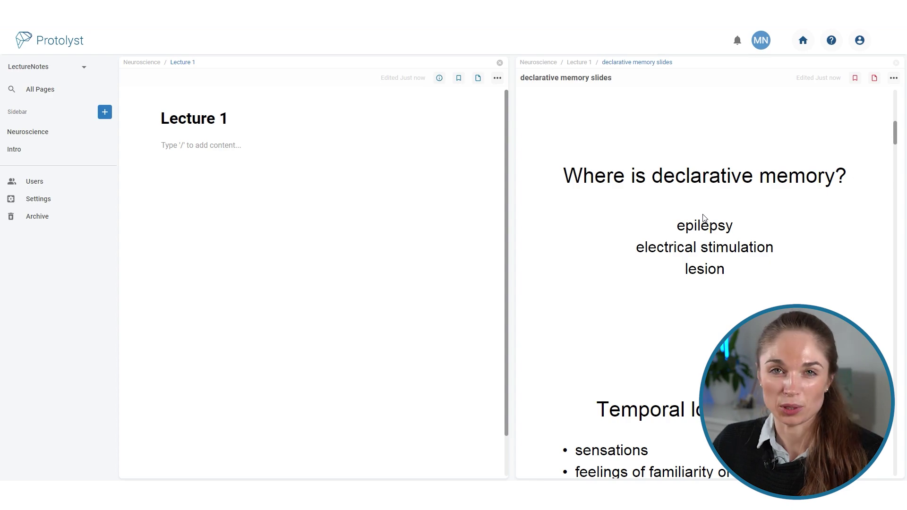
{"action": "scroll", "coordinate": [703, 217], "scroll_direction": "down", "scroll_amount": 3}
{"action": "left_click_drag", "start_coordinate": [597, 255], "coordinate": [813, 255]}
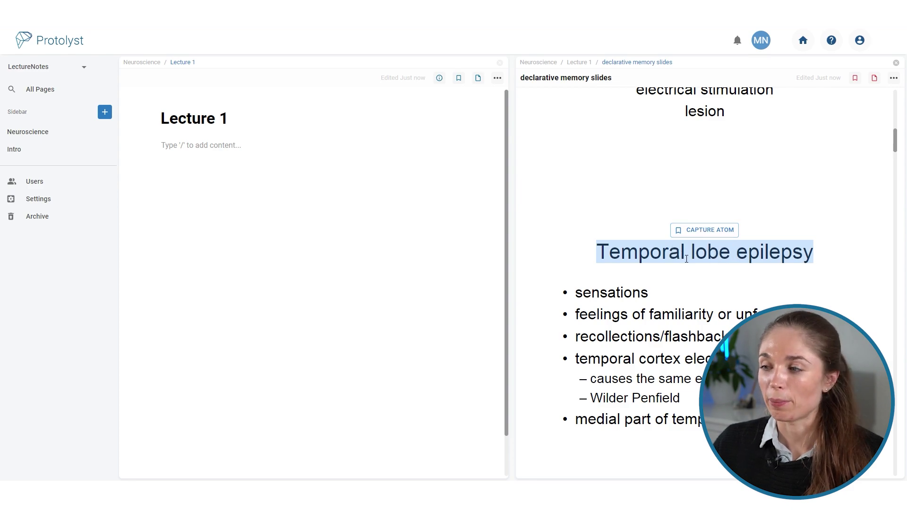
{"action": "left_click_drag", "start_coordinate": [622, 255], "coordinate": [182, 152]}
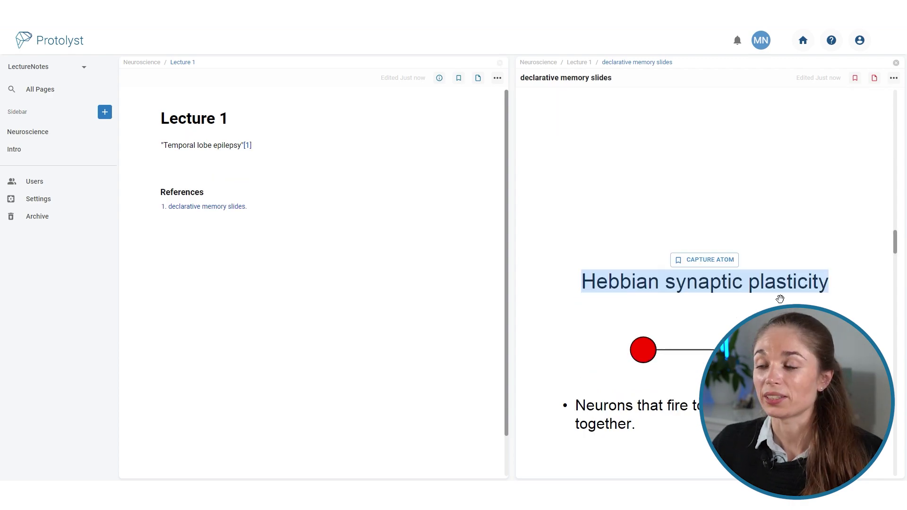
- Insert the slide heading "Hebbian synaptic plasticity" as a second quote in Lecture 1 and start a new line below it
{"action": "left_click_drag", "start_coordinate": [779, 299], "coordinate": [215, 172]}
{"action": "left_click", "coordinate": [348, 211]}
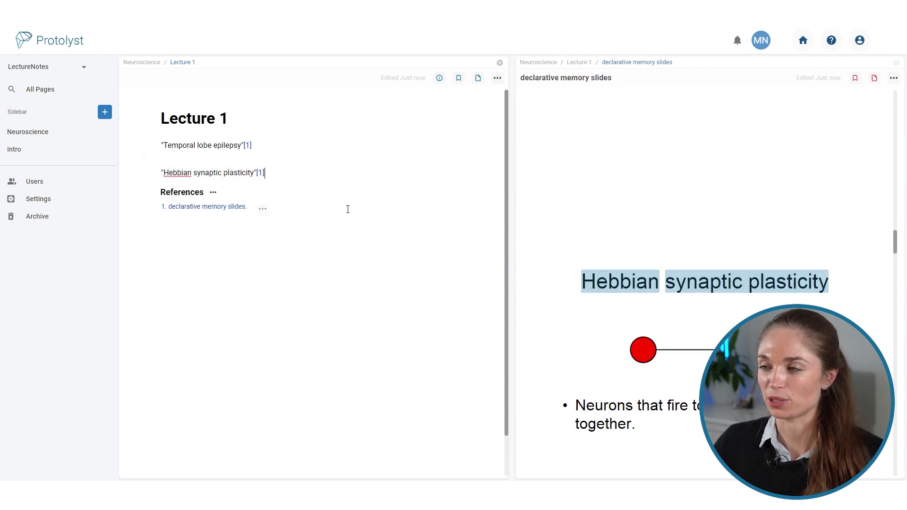
{"action": "key", "text": "Return"}
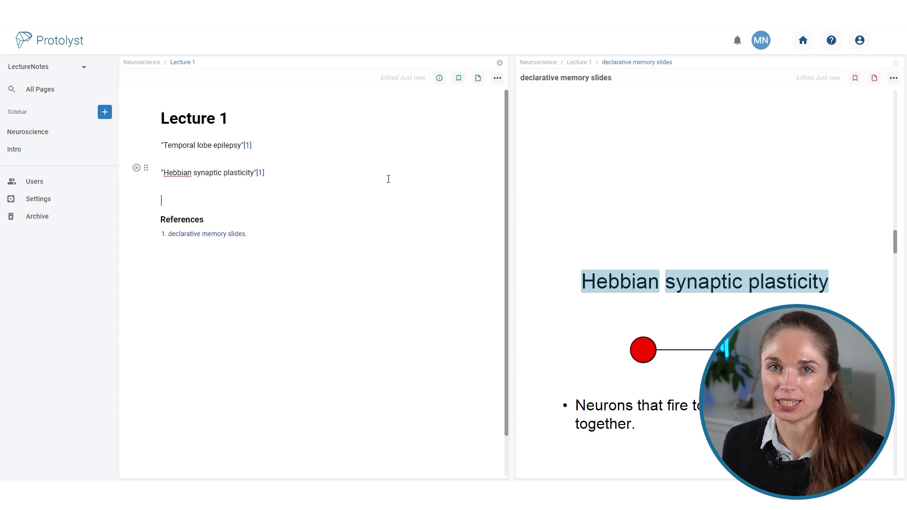
{"action": "left_click", "coordinate": [478, 78]}
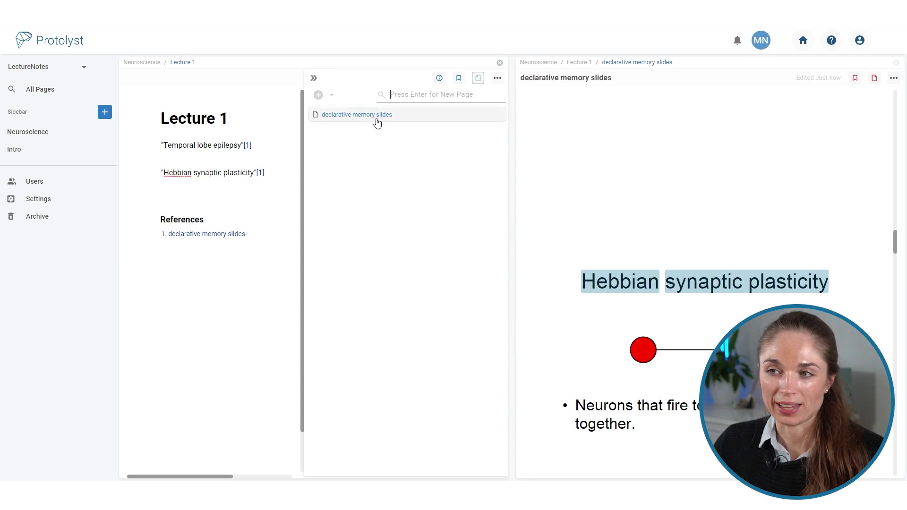
{"action": "left_click", "coordinate": [319, 95]}
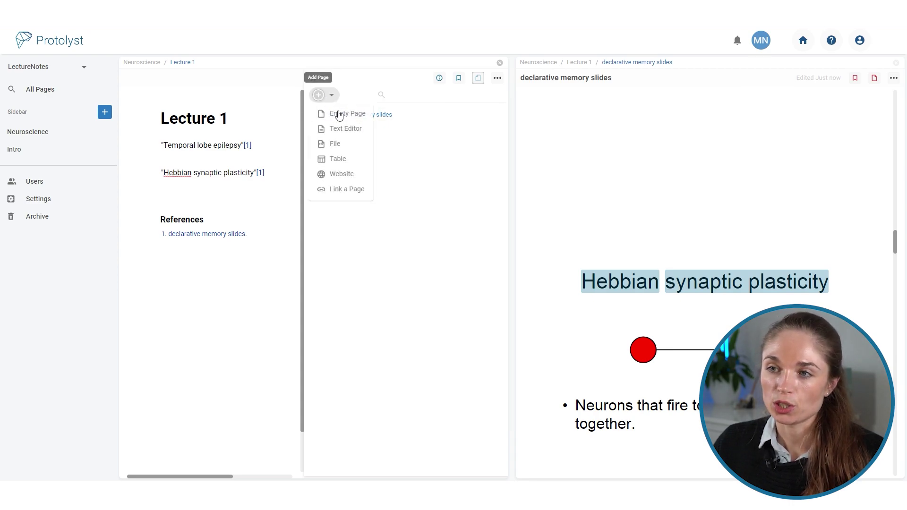
{"action": "left_click", "coordinate": [362, 177]}
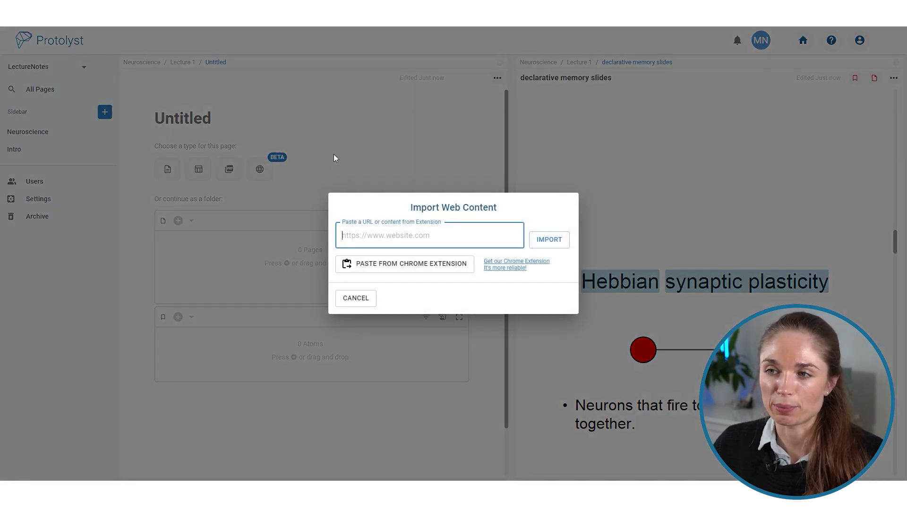
{"action": "type", "text": "https://neuronaldynamics.epfl.ch/online/Ch19.S1.html"}
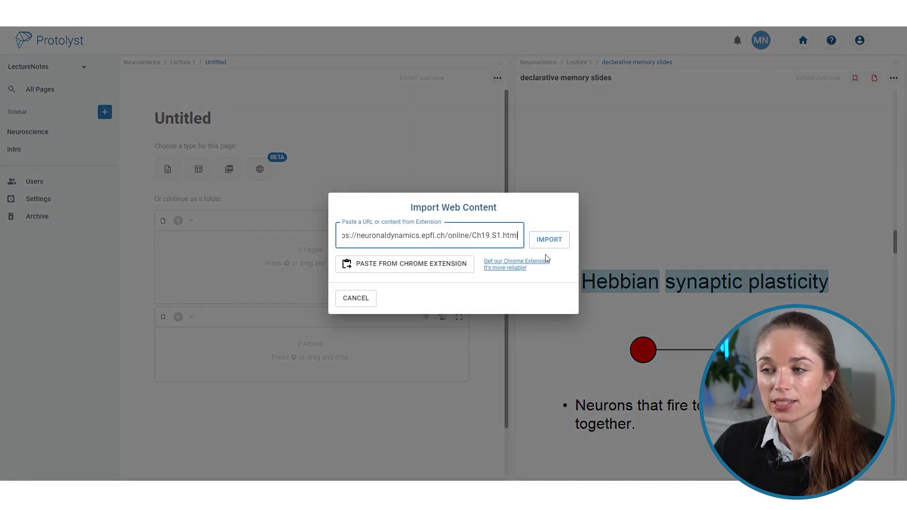
{"action": "left_click", "coordinate": [549, 240]}
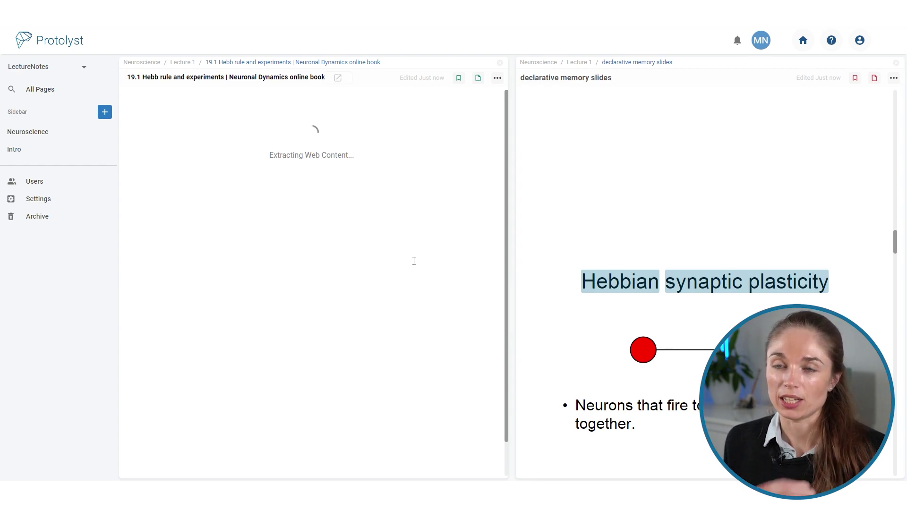
- Replace the slides with the Lecture 1 notes beside the imported web page and go to its passage on Hebb's postulate
{"action": "left_click", "coordinate": [586, 63]}
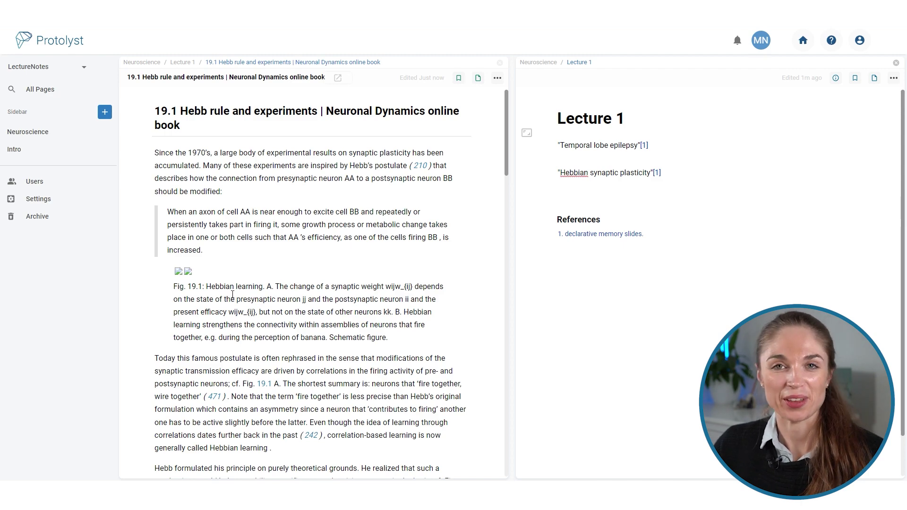
{"action": "scroll", "coordinate": [350, 278], "scroll_direction": "down", "scroll_amount": 3}
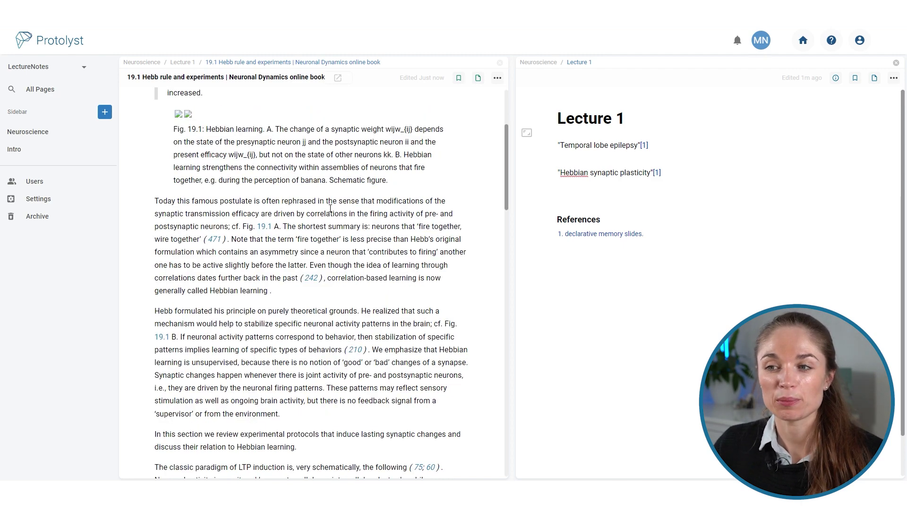
- Insert the web page's passage on modifications of synaptic transmission efficacy into the Lecture 1 notes as a referenced quote
{"action": "left_click_drag", "start_coordinate": [376, 203], "coordinate": [565, 192]}
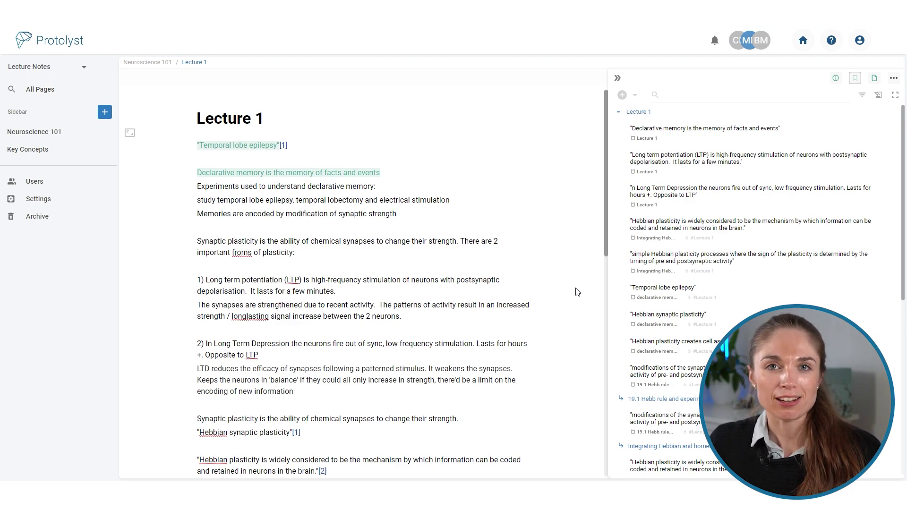
- Add a new property of type Atoms to the Neuroscience 101 table
{"action": "left_click", "coordinate": [62, 150]}
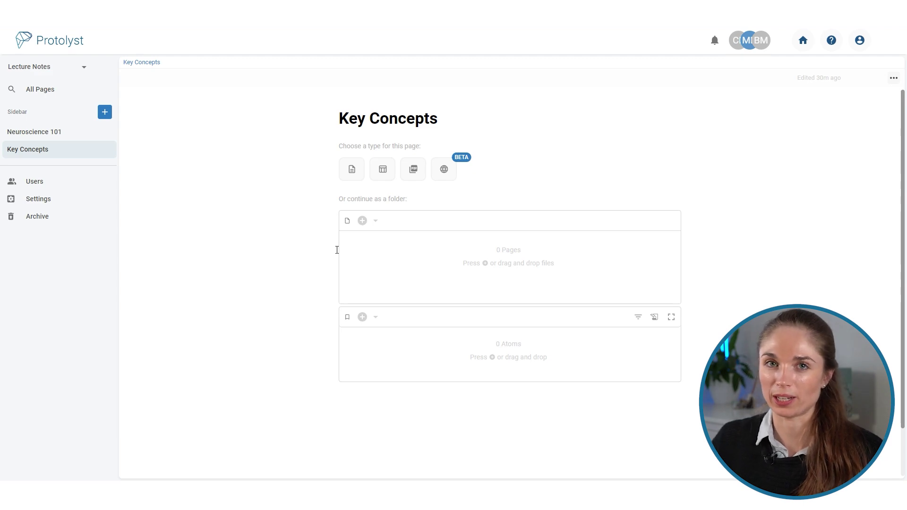
{"action": "left_click", "coordinate": [49, 133]}
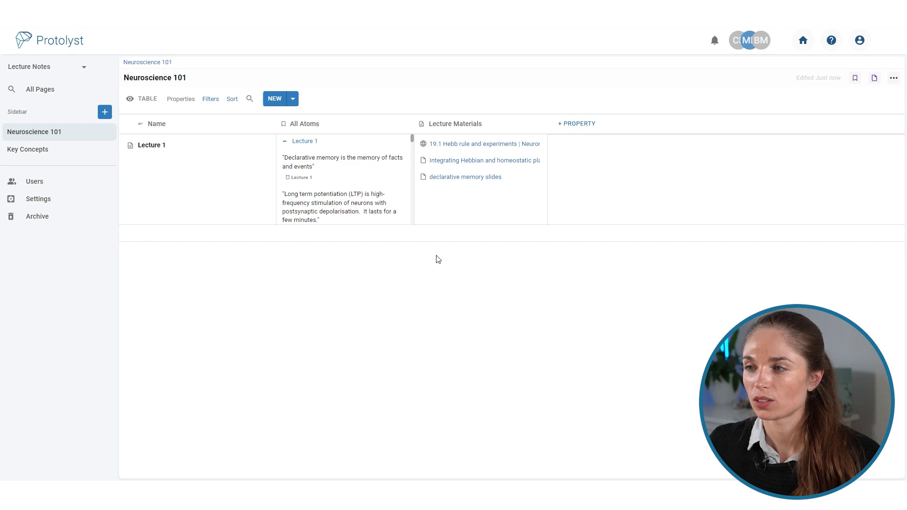
{"action": "left_click", "coordinate": [593, 123]}
{"action": "left_click", "coordinate": [592, 125]}
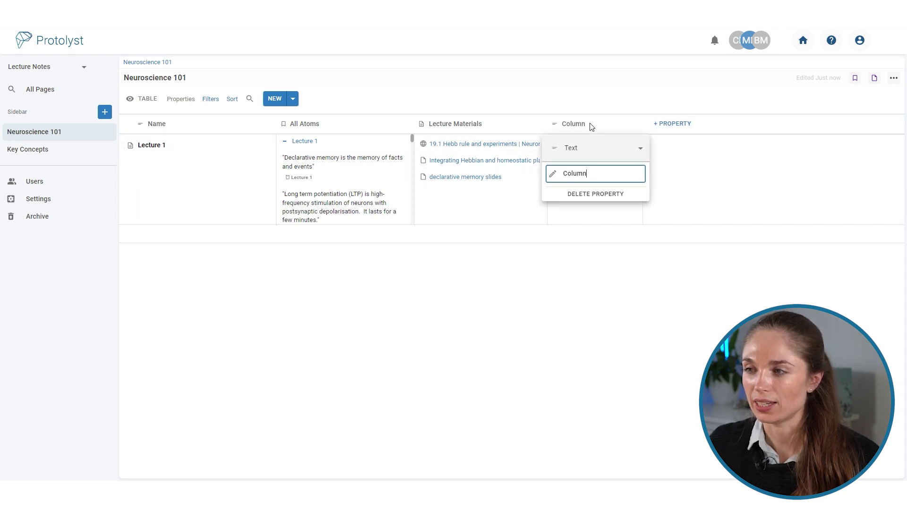
{"action": "left_click", "coordinate": [592, 154]}
{"action": "left_click", "coordinate": [611, 71]}
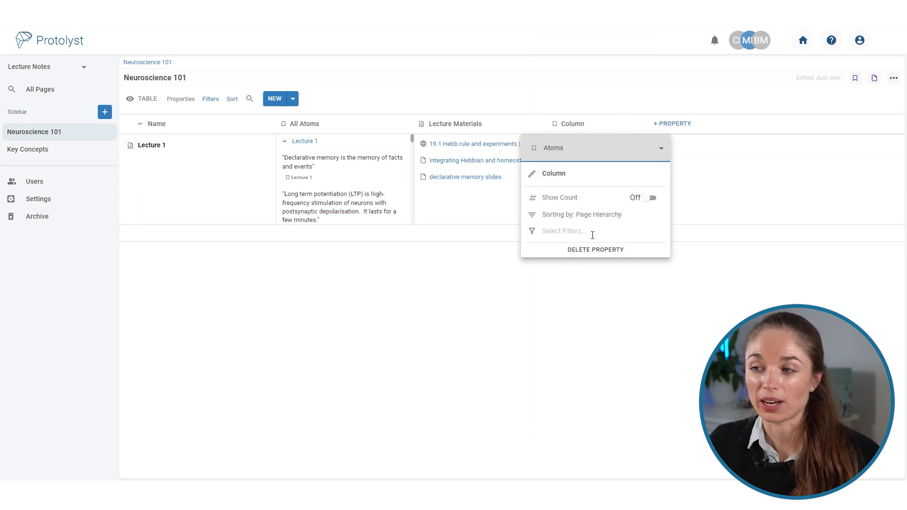
- Filter the new Atoms property by the Key Concepts page and name it Key Concepts
{"action": "left_click", "coordinate": [592, 232]}
{"action": "type", "text": "ke"}
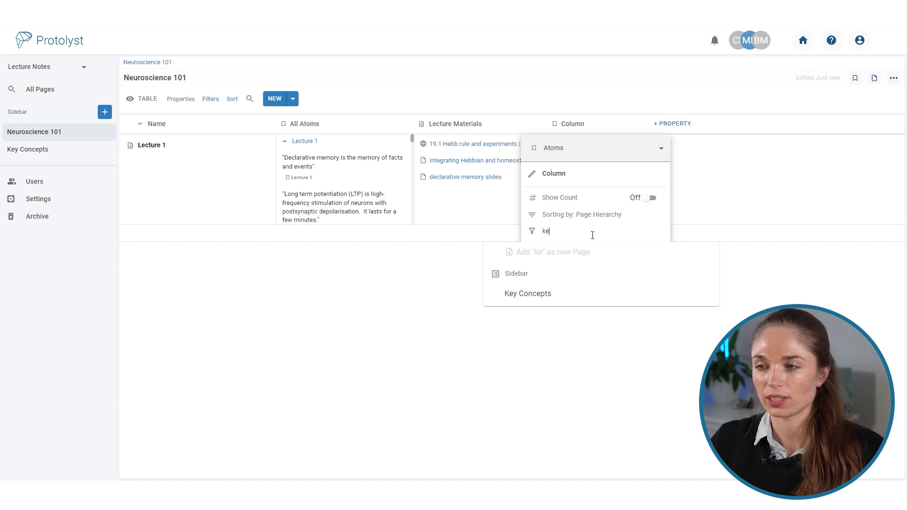
{"action": "left_click", "coordinate": [527, 294]}
{"action": "left_click", "coordinate": [607, 97]}
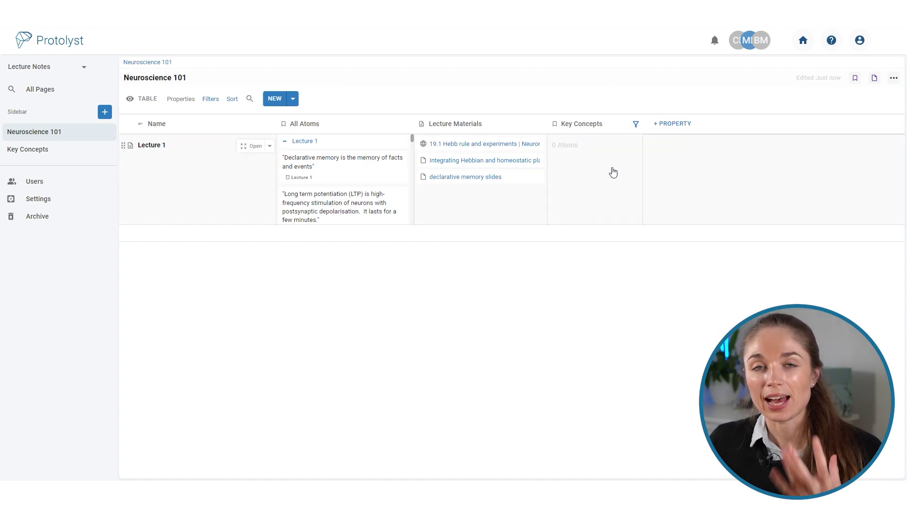
{"action": "left_click", "coordinate": [619, 125]}
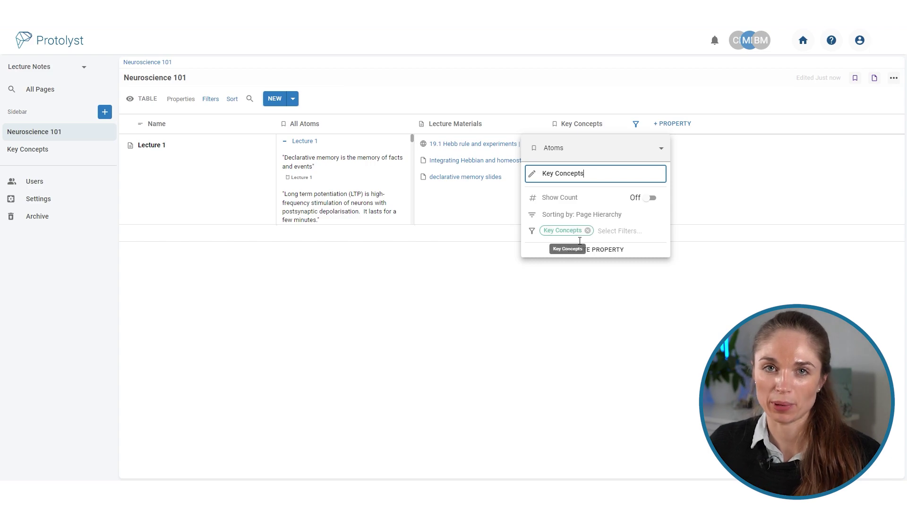
{"action": "left_click", "coordinate": [589, 83]}
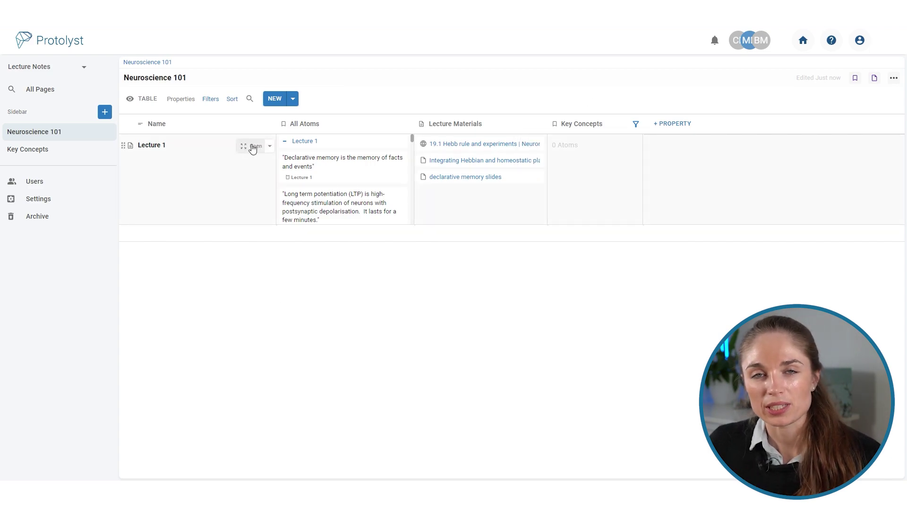
- In Lecture 1, add the sentence "Synaptic plasticity is the ability of chemical synapses to change their strength." to the Key Concepts property
{"action": "left_click", "coordinate": [253, 147]}
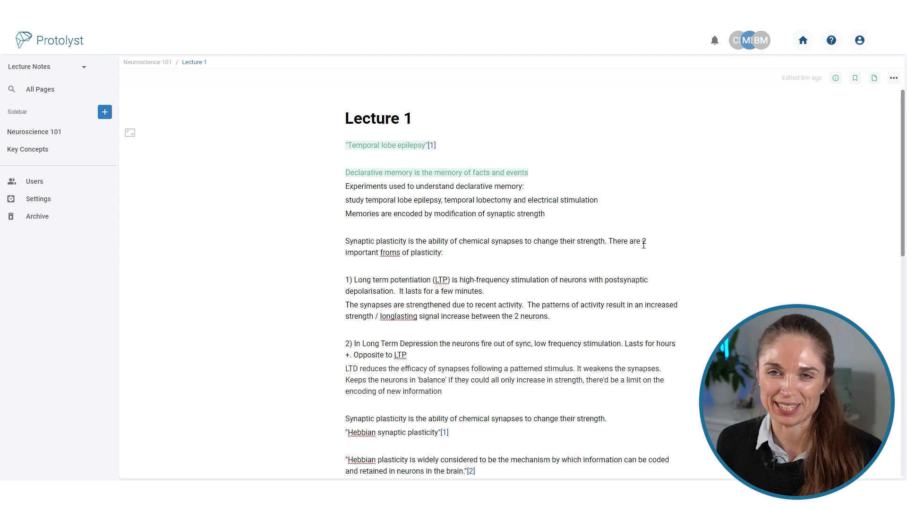
{"action": "left_click", "coordinate": [837, 83]}
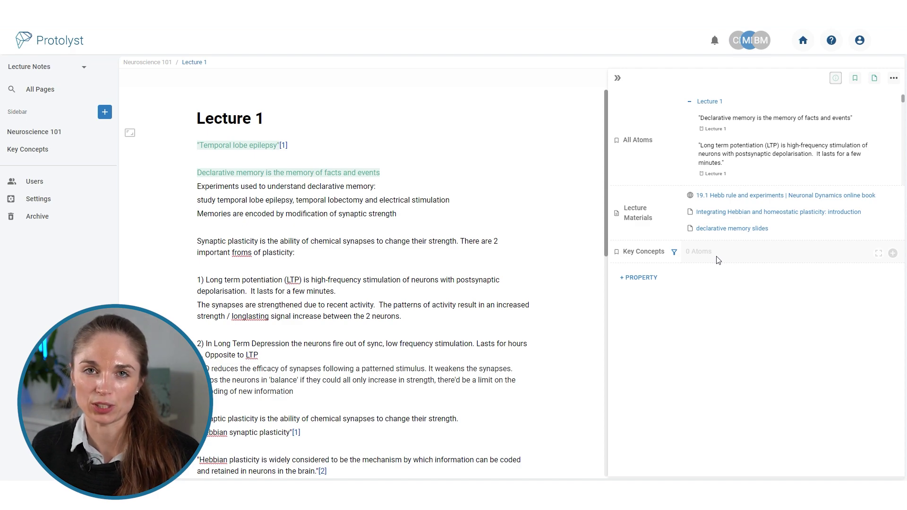
{"action": "left_click", "coordinate": [468, 263]}
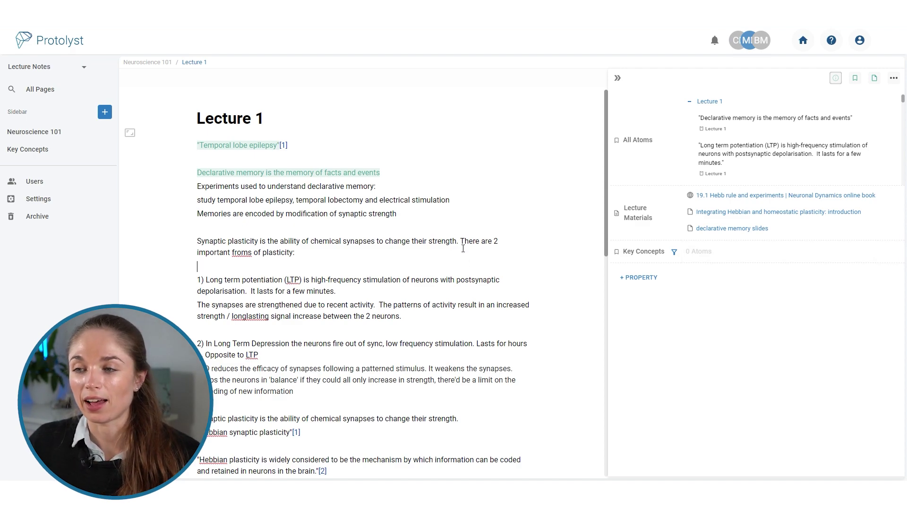
{"action": "left_click_drag", "start_coordinate": [460, 243], "coordinate": [194, 243]}
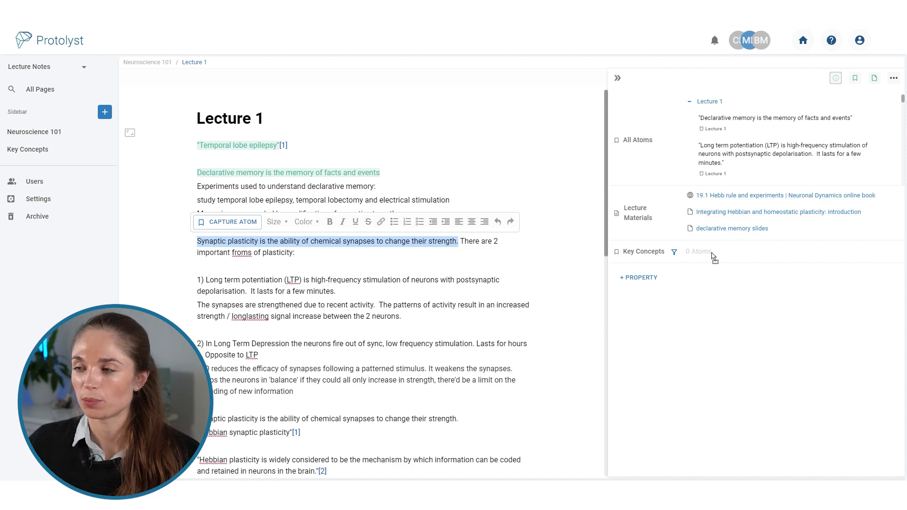
{"action": "left_click_drag", "start_coordinate": [714, 257], "coordinate": [714, 257]}
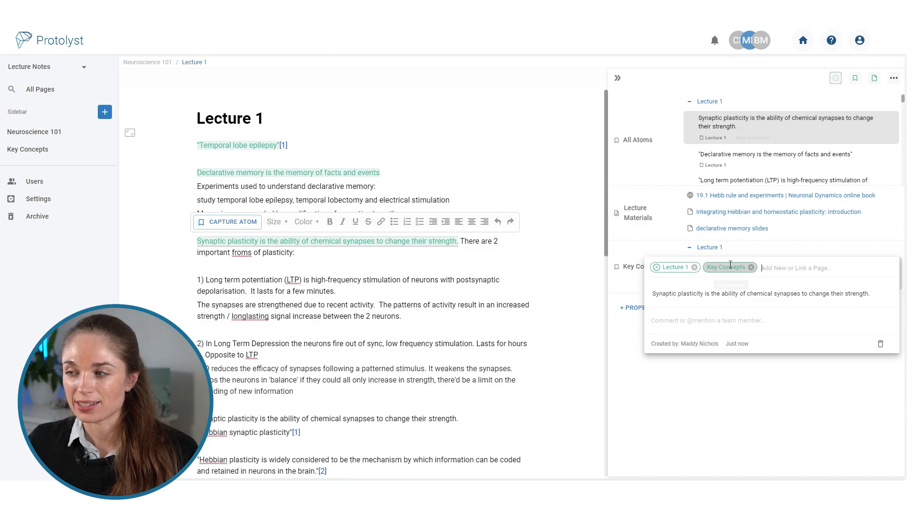
- Add "Long term potentiation (LTP)", "Long Term Depression" and the block of three consecutive plasticity quotes as atoms to Lecture 1's Key Concepts property
{"action": "left_click_drag", "start_coordinate": [206, 123], "coordinate": [307, 128]}
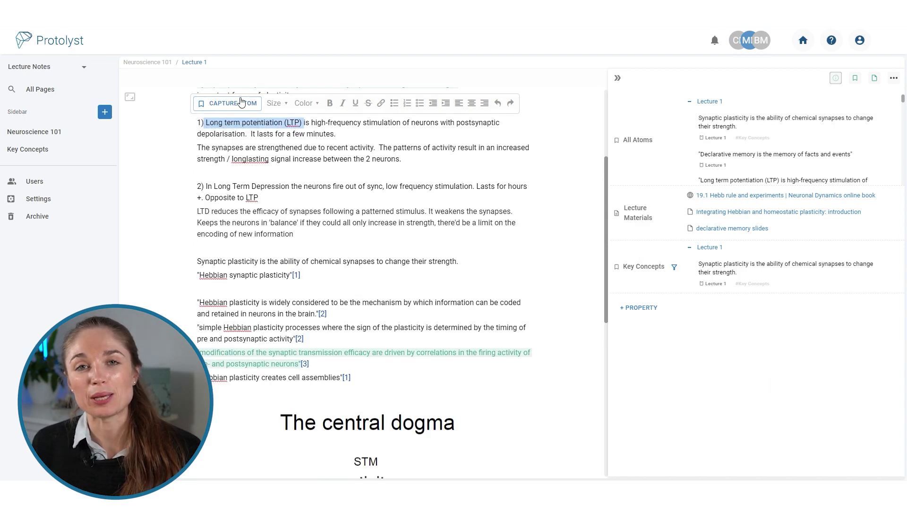
{"action": "left_click", "coordinate": [778, 280]}
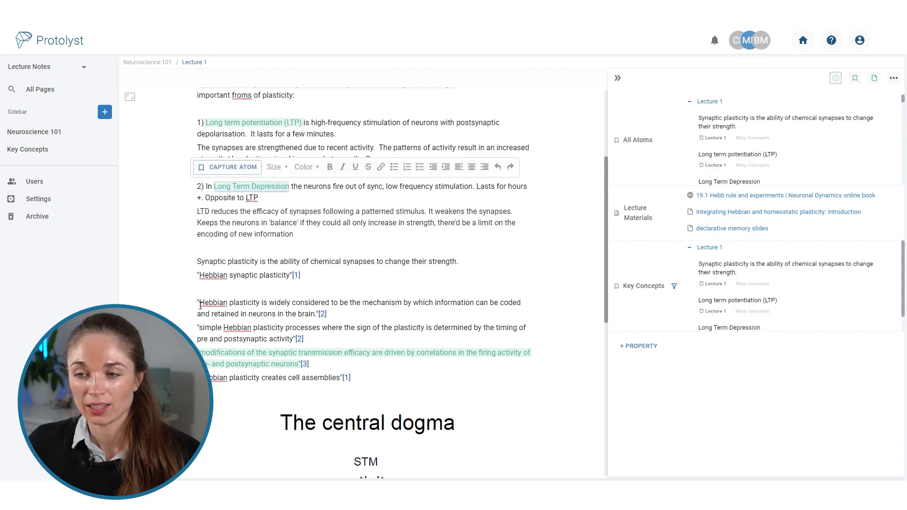
{"action": "triple_click", "coordinate": [273, 312]}
{"action": "left_click_drag", "start_coordinate": [273, 327], "coordinate": [319, 367]}
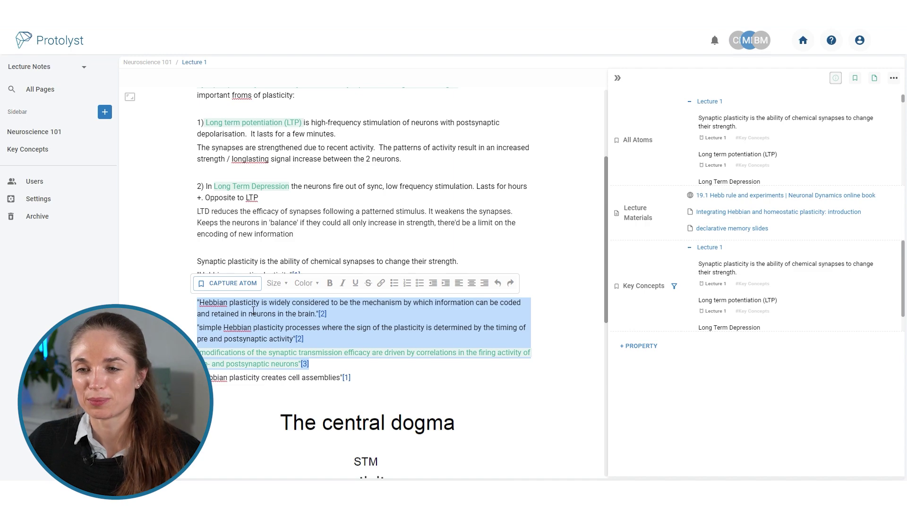
{"action": "left_click_drag", "start_coordinate": [253, 310], "coordinate": [702, 286]}
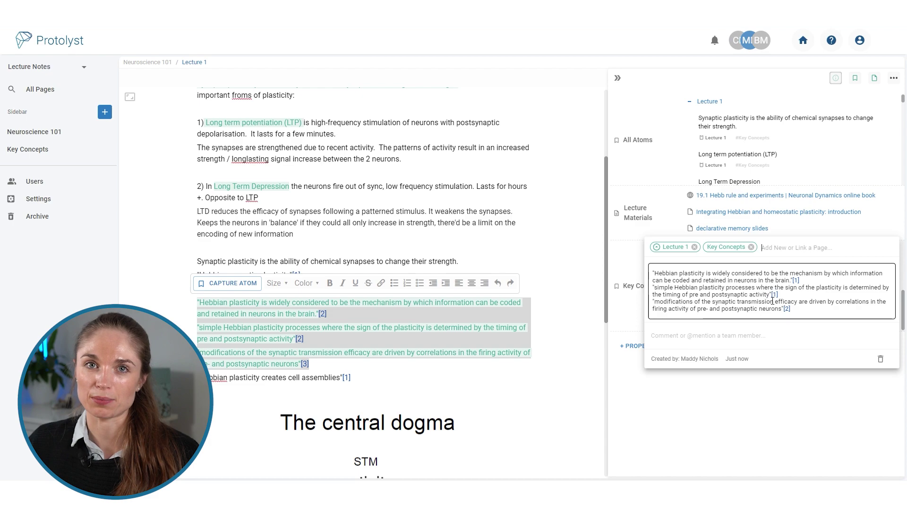
{"action": "left_click", "coordinate": [654, 411]}
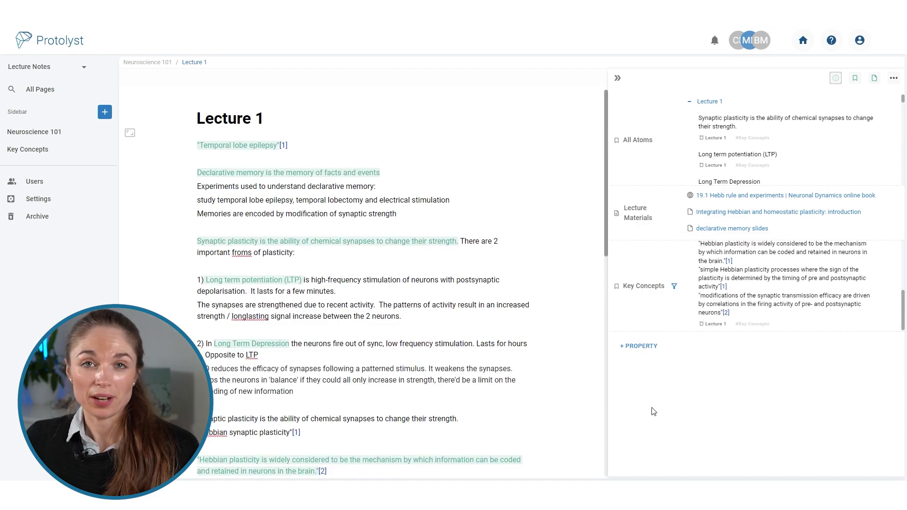
- Return to the Neuroscience 101 table and widen its Key Concepts column to review the collected atoms
{"action": "left_click", "coordinate": [150, 63]}
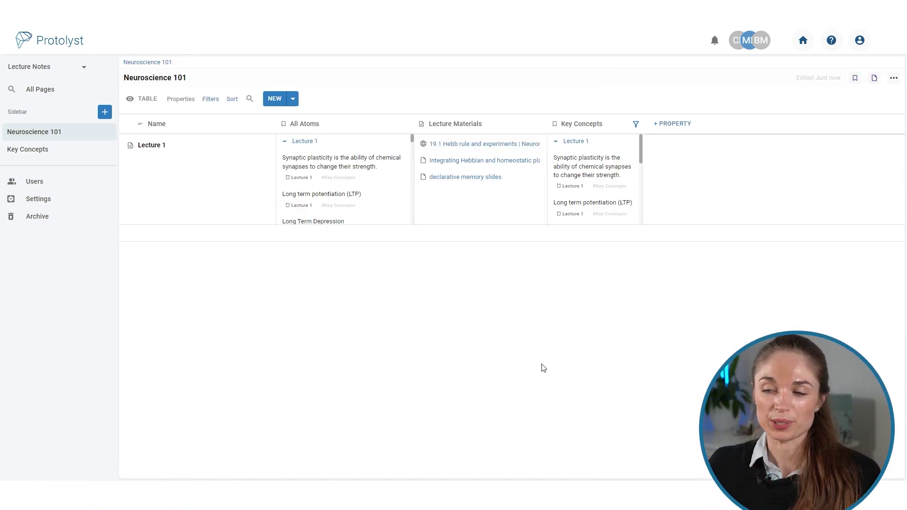
{"action": "scroll", "coordinate": [366, 200], "scroll_direction": "down", "scroll_amount": 5}
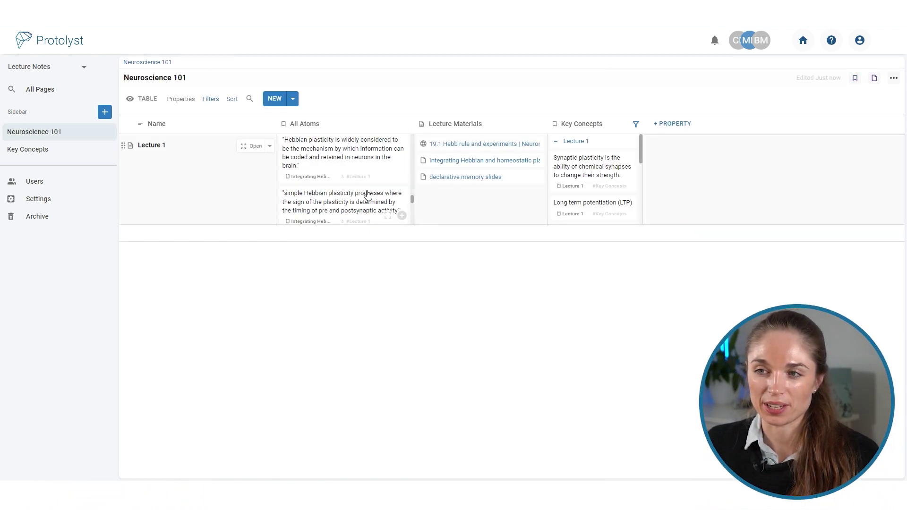
{"action": "scroll", "coordinate": [366, 184], "scroll_direction": "up", "scroll_amount": 5}
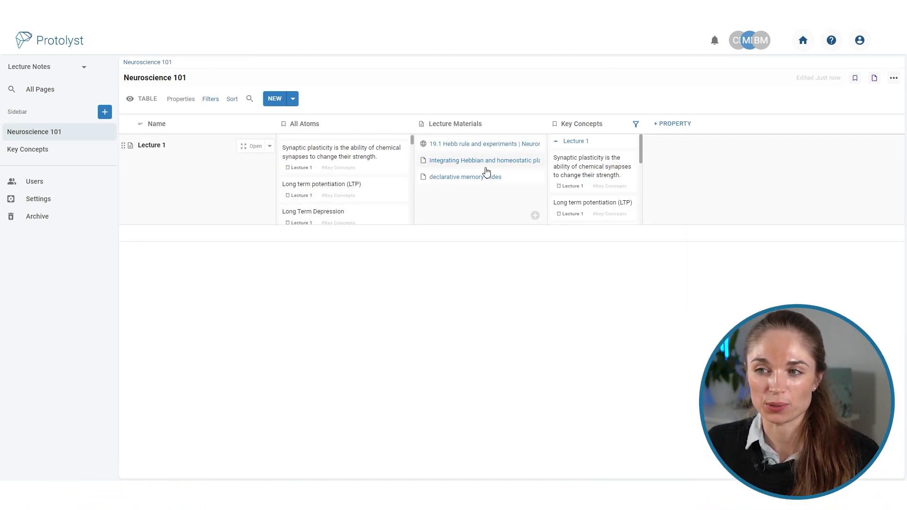
{"action": "scroll", "coordinate": [345, 186], "scroll_direction": "up", "scroll_amount": 1}
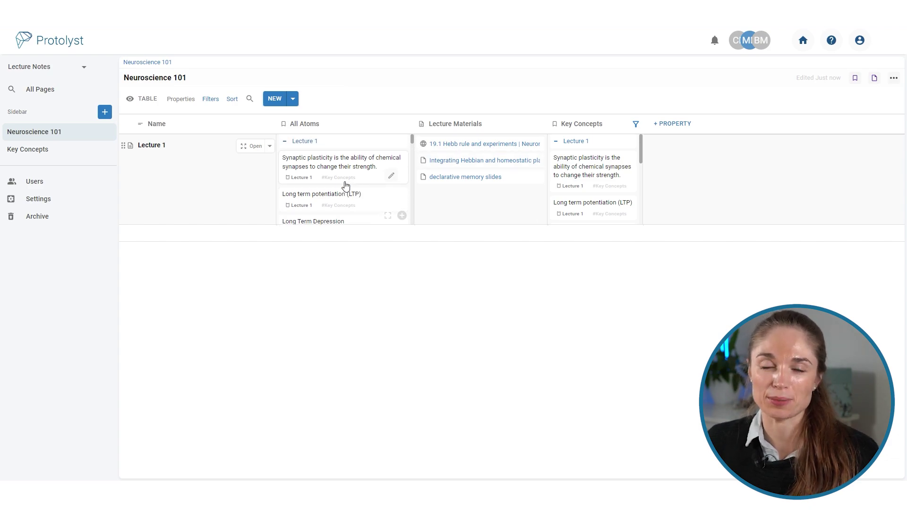
{"action": "left_click", "coordinate": [641, 124]}
{"action": "left_click_drag", "start_coordinate": [645, 124], "coordinate": [739, 142]}
{"action": "scroll", "coordinate": [641, 181], "scroll_direction": "down", "scroll_amount": 5}
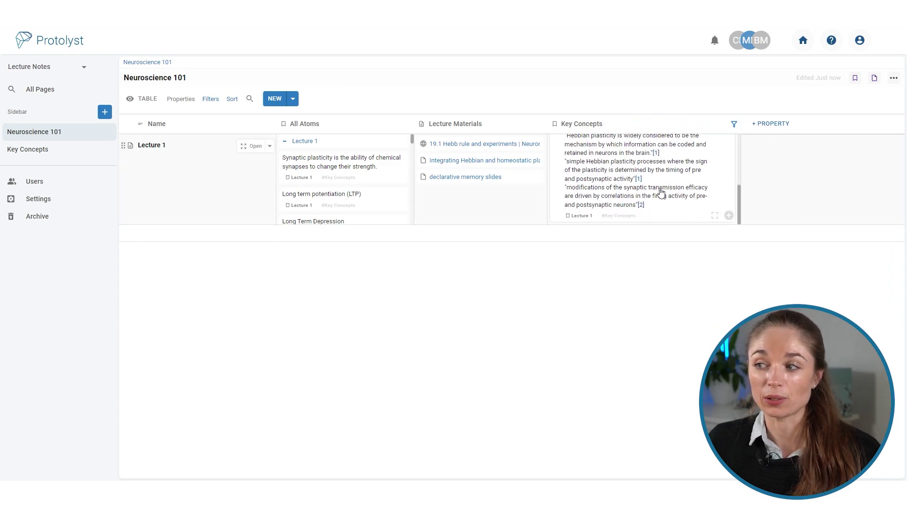
{"action": "scroll", "coordinate": [659, 192], "scroll_direction": "up", "scroll_amount": 5}
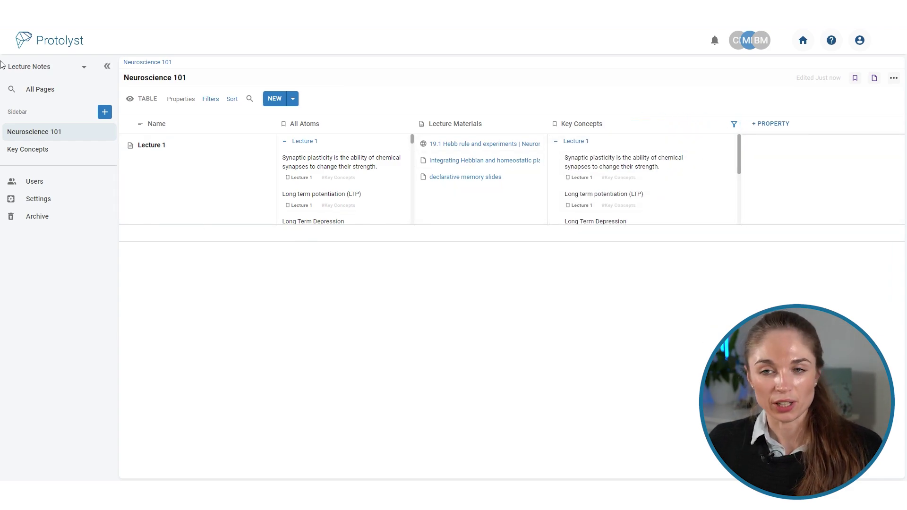
- Turn the Key Concepts page into a text document and show its collected atoms beside it
{"action": "left_click", "coordinate": [46, 151]}
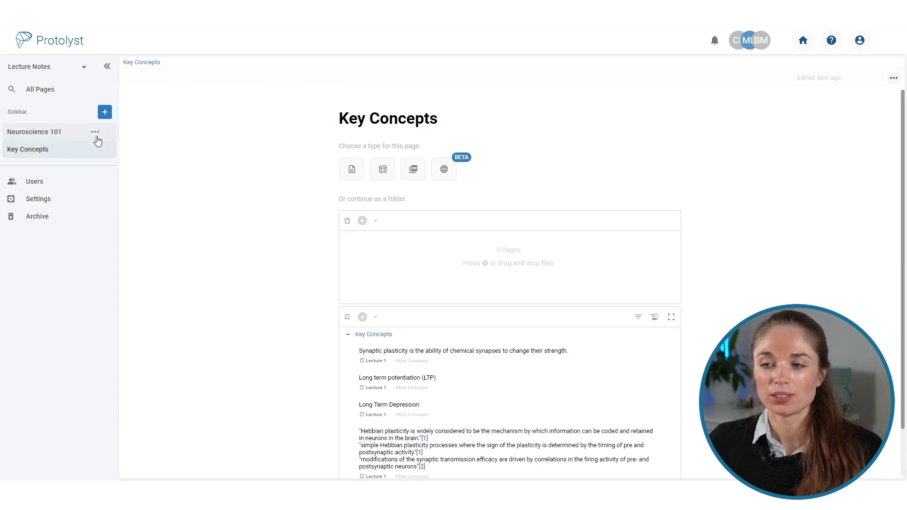
{"action": "scroll", "coordinate": [515, 396], "scroll_direction": "down", "scroll_amount": 2}
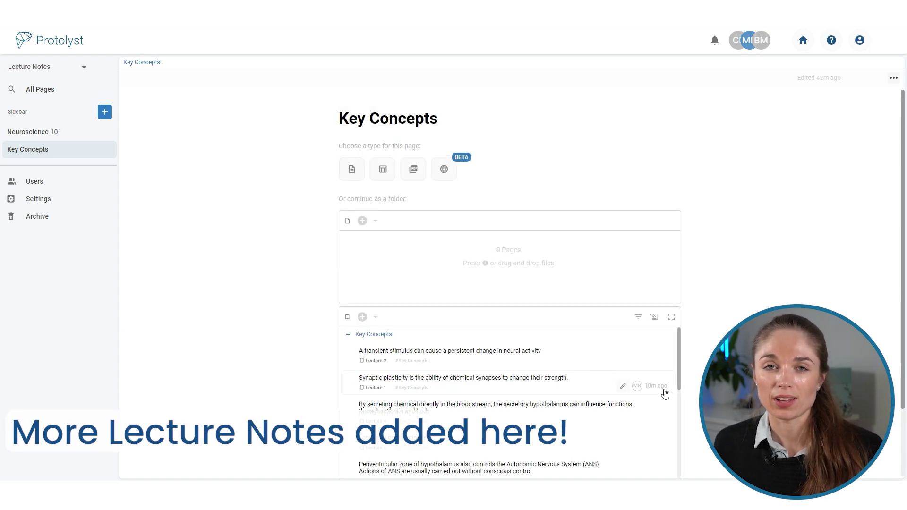
{"action": "scroll", "coordinate": [590, 377], "scroll_direction": "down", "scroll_amount": 2}
{"action": "scroll", "coordinate": [575, 333], "scroll_direction": "down", "scroll_amount": 5}
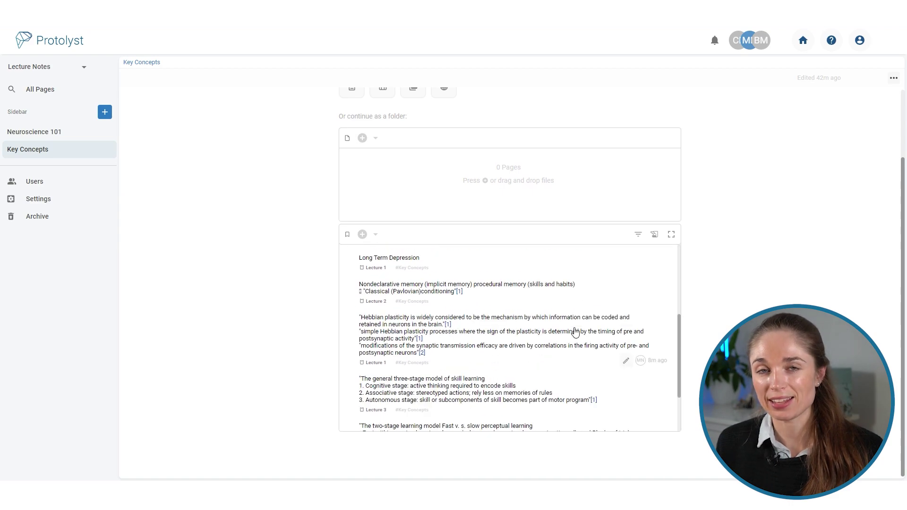
{"action": "scroll", "coordinate": [575, 333], "scroll_direction": "up", "scroll_amount": 10}
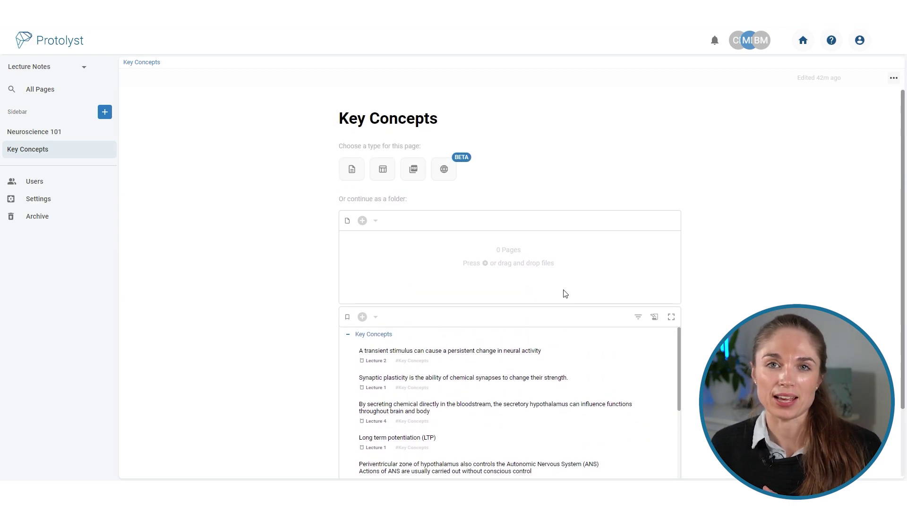
{"action": "left_click", "coordinate": [358, 175]}
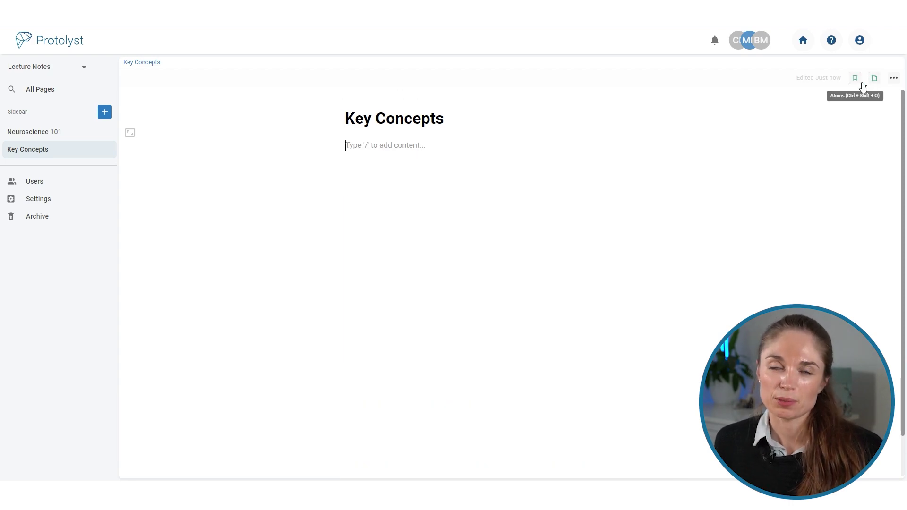
{"action": "left_click", "coordinate": [860, 86]}
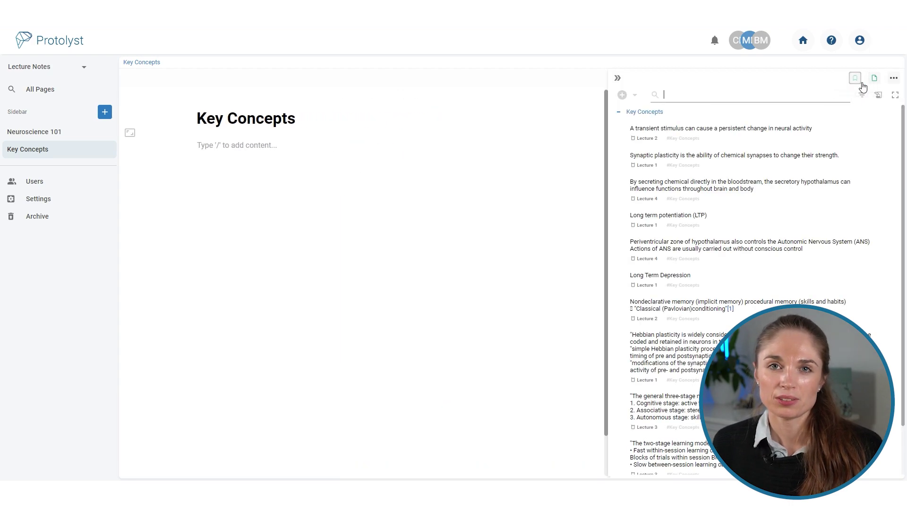
{"action": "left_click", "coordinate": [812, 140]}
- Capture Lecture 2's nondeclarative memory note and Lecture 3's quote on the general three-stage model of skill learning as Key Concepts atoms
{"action": "scroll", "coordinate": [256, 220], "scroll_direction": "down", "scroll_amount": 6}
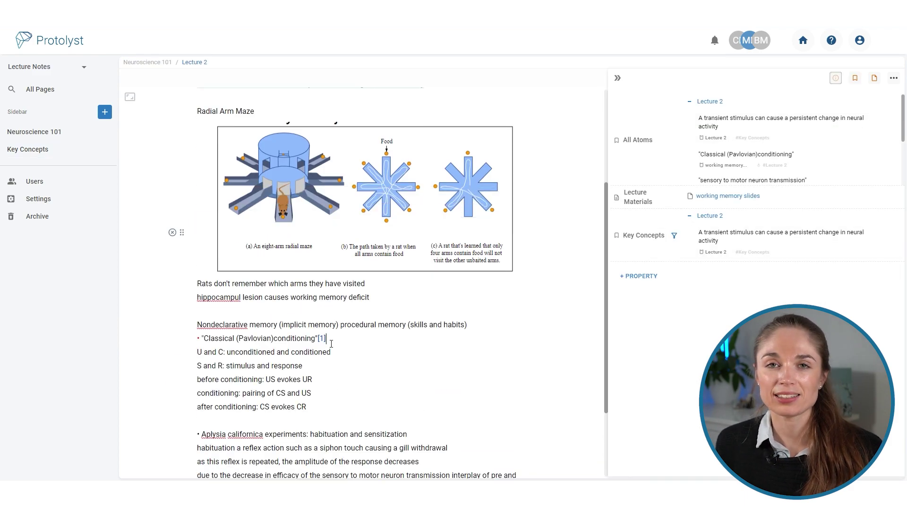
{"action": "left_click_drag", "start_coordinate": [256, 219], "coordinate": [346, 231]}
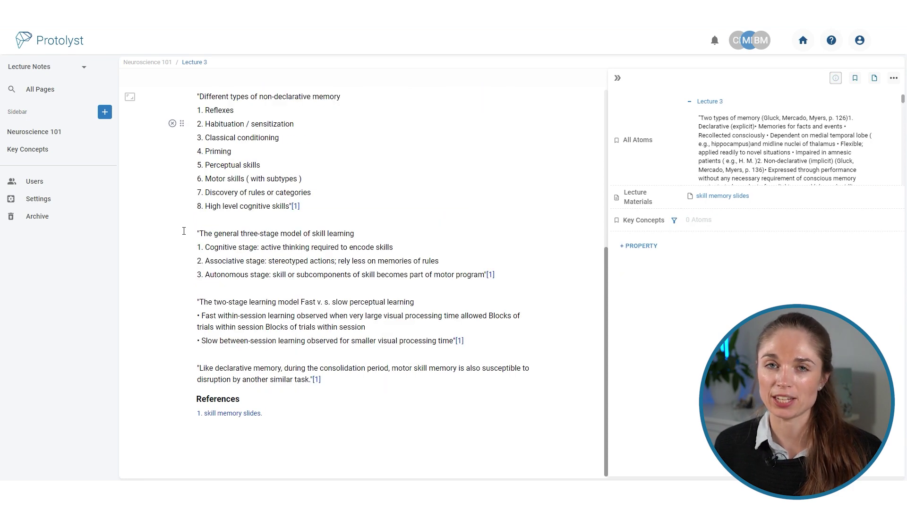
{"action": "left_click_drag", "start_coordinate": [197, 234], "coordinate": [495, 276]}
{"action": "left_click", "coordinate": [207, 220]}
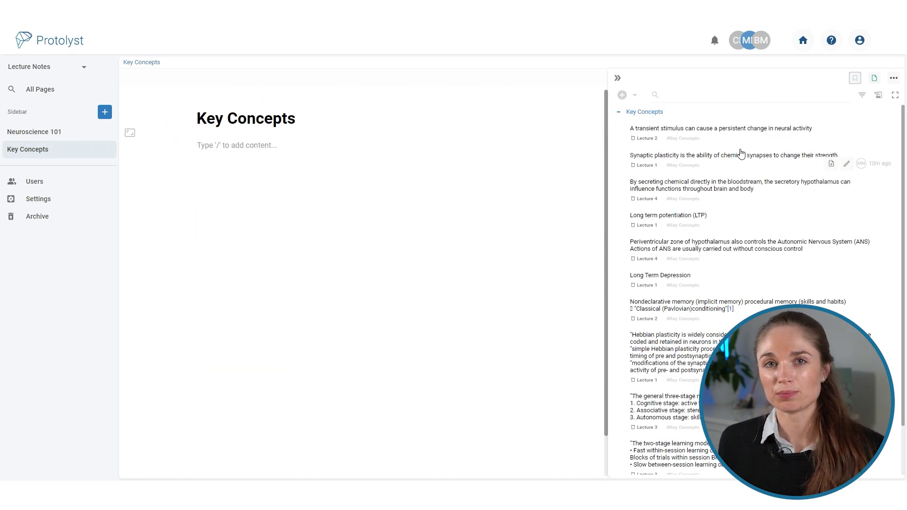
- Insert the atom "A transient stimulus can cause a persistent change in neural activity" into the Key Concepts document as referenced text
{"action": "left_click_drag", "start_coordinate": [761, 136], "coordinate": [276, 154]}
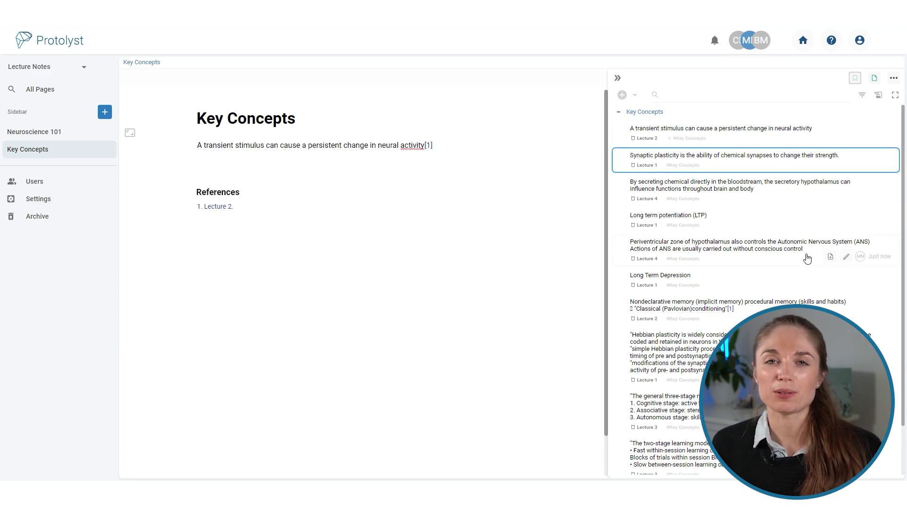
- Insert all the remaining collected atoms, from synaptic plasticity onward, together into the Key Concepts document as referenced text below the first atom
{"action": "key", "text": "ctrl+minus"}
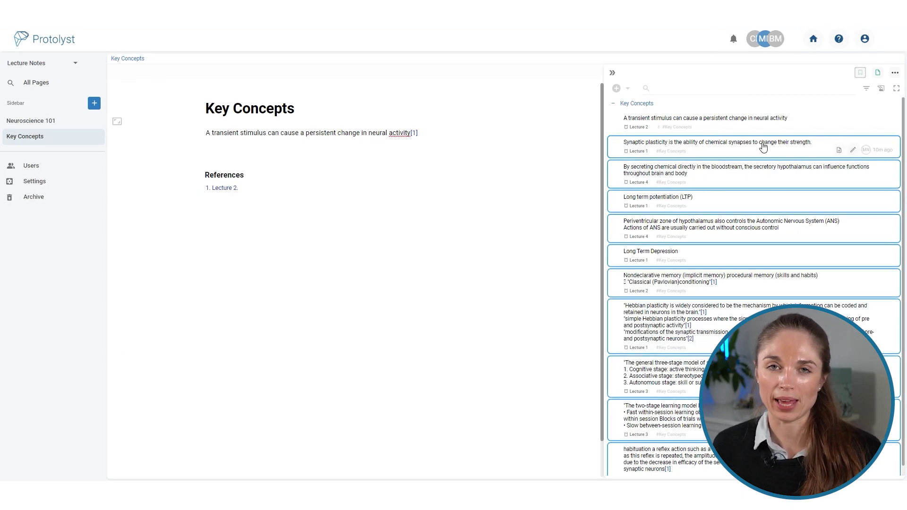
{"action": "left_click_drag", "start_coordinate": [762, 146], "coordinate": [293, 158]}
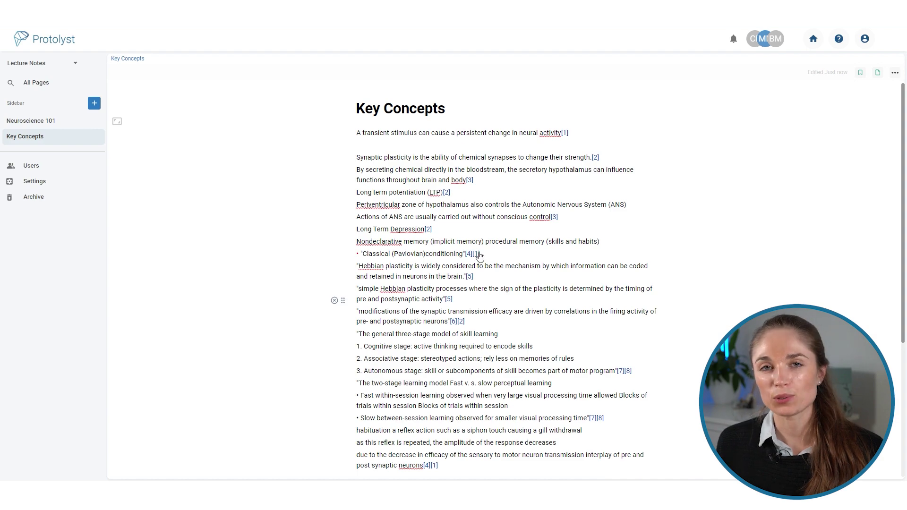
- Follow the citations on the classical conditioning, secretory hypothalamus, long term potentiation and simple Hebbian plasticity entries to view their sources beside the document
{"action": "left_click", "coordinate": [477, 254]}
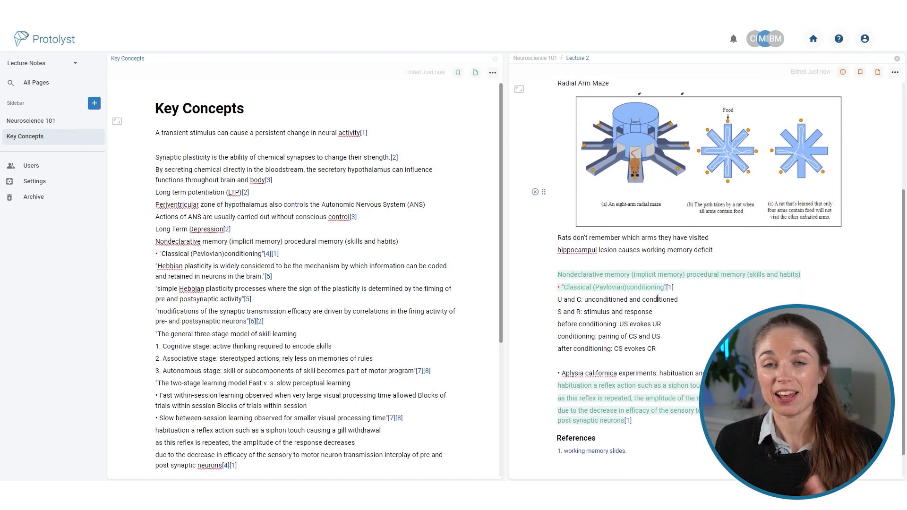
{"action": "left_click", "coordinate": [270, 255]}
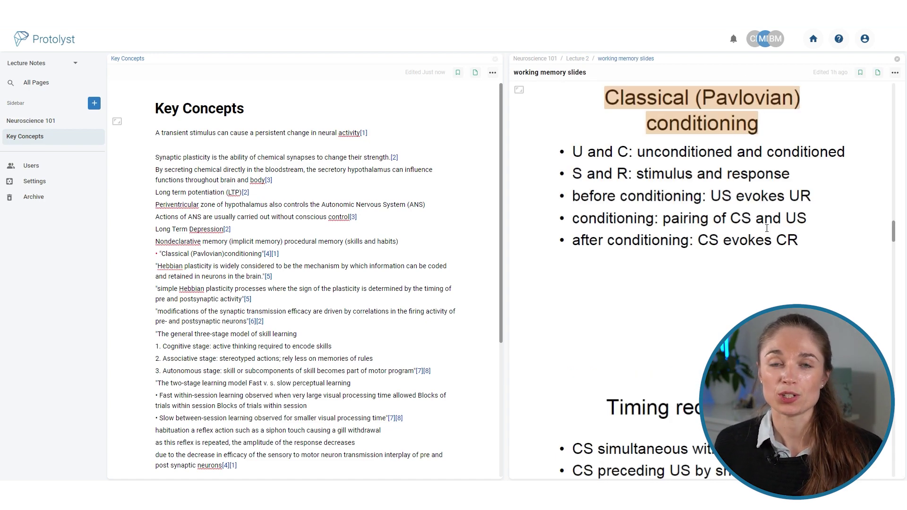
{"action": "left_click", "coordinate": [268, 180]}
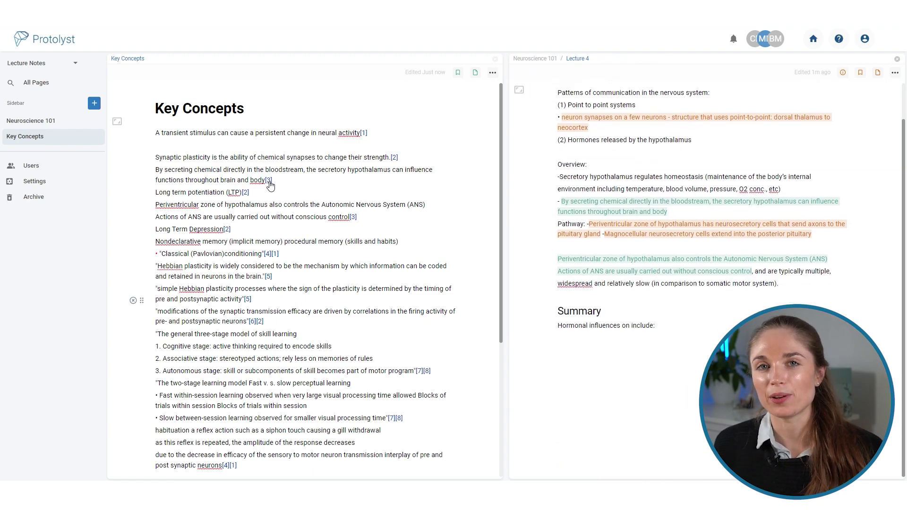
{"action": "left_click", "coordinate": [246, 193]}
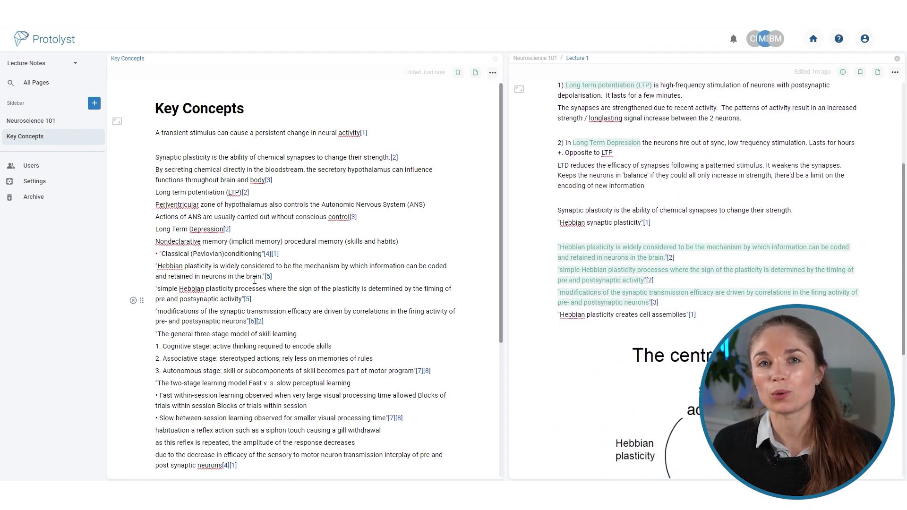
{"action": "left_click", "coordinate": [247, 299]}
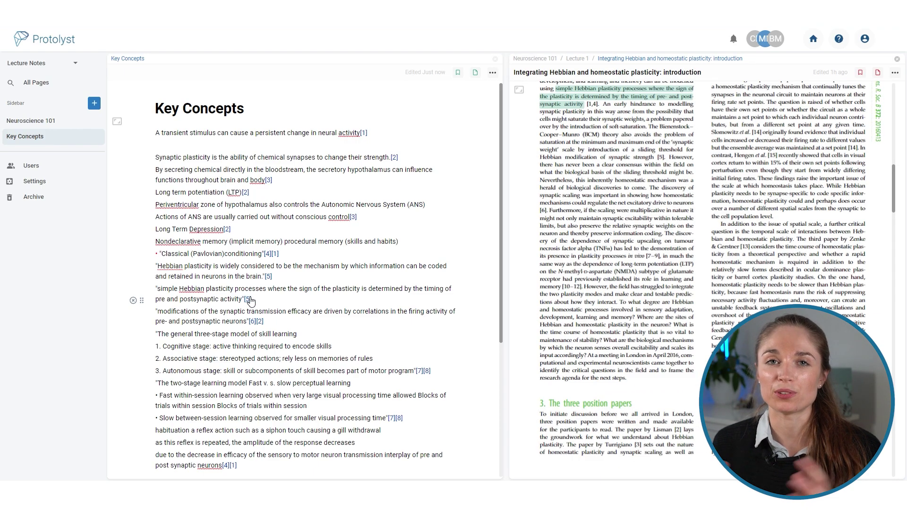